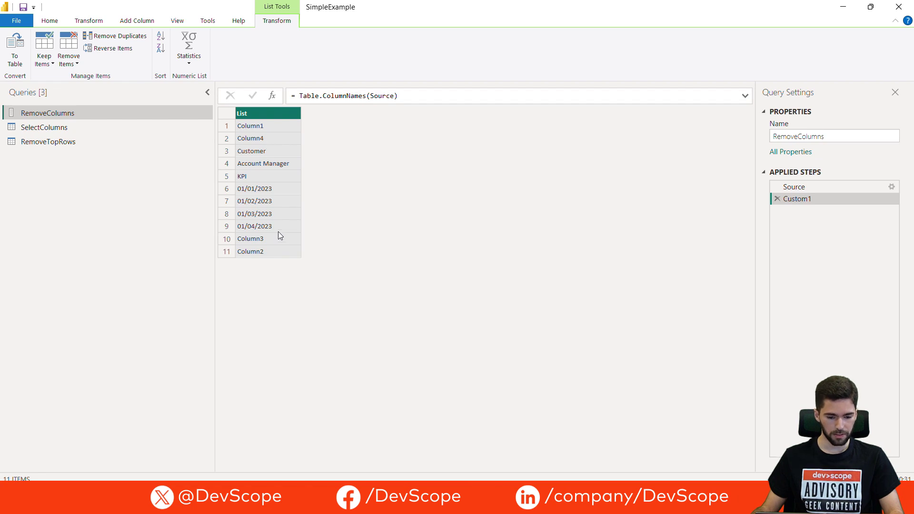
# Wrap the Custom1 formula as List.FindText( Table.ColumnNames(Source), "Column" ) to keep only column names containing "Column".
pyautogui.click(270, 128)
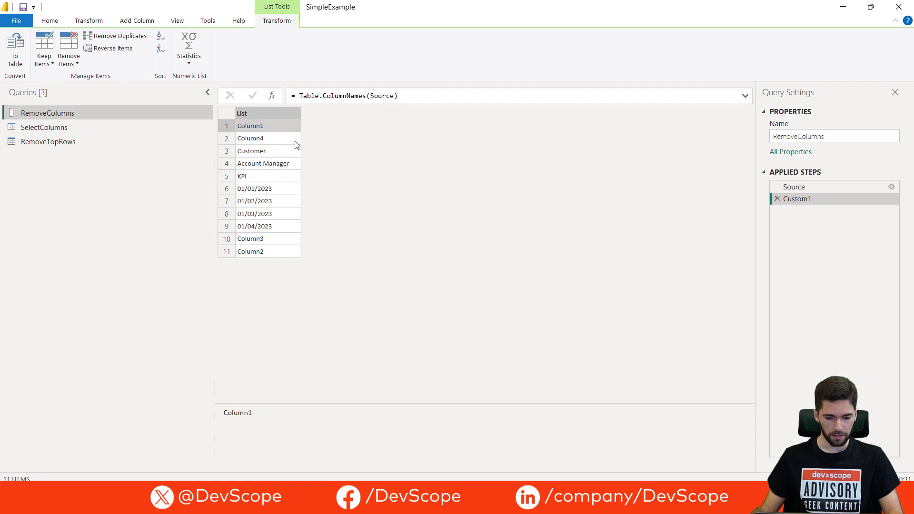
pyautogui.click(301, 96)
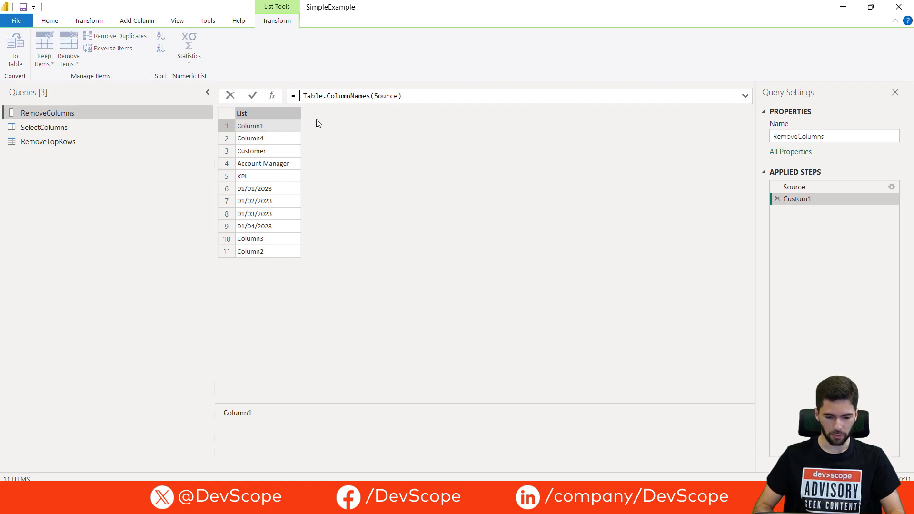
pyautogui.write('List.')
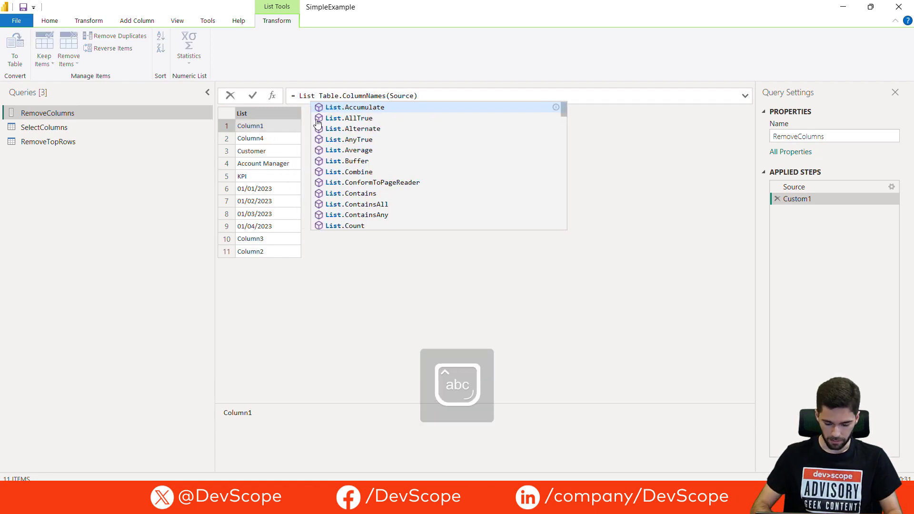
pyautogui.write('Find')
pyautogui.press('Tab')
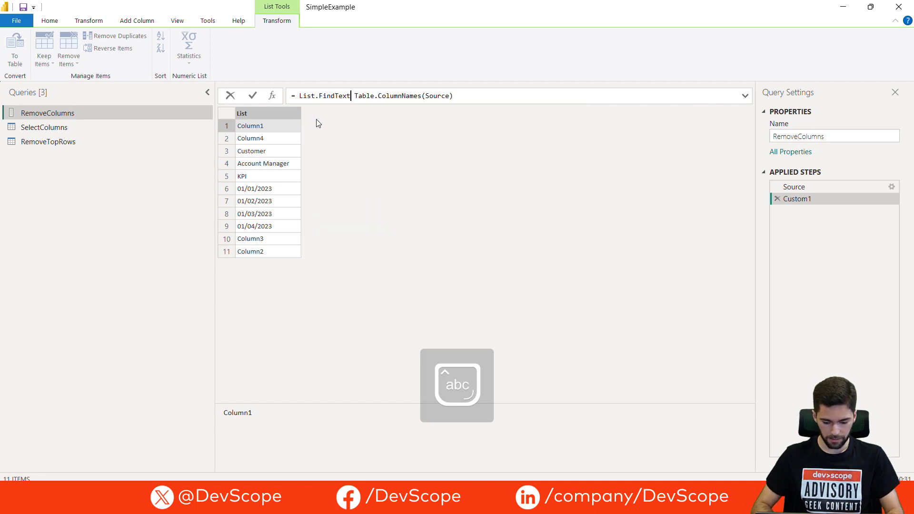
pyautogui.write('(')
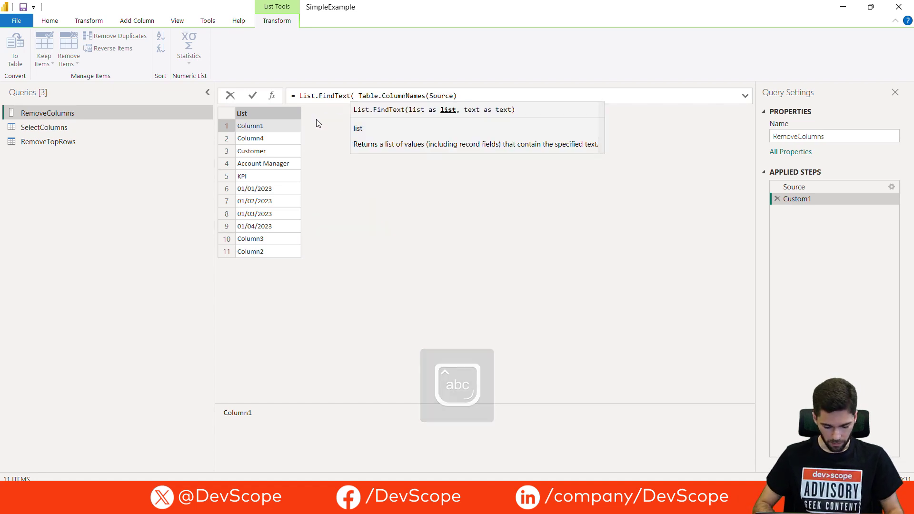
pyautogui.press('End')
pyautogui.write(', ')
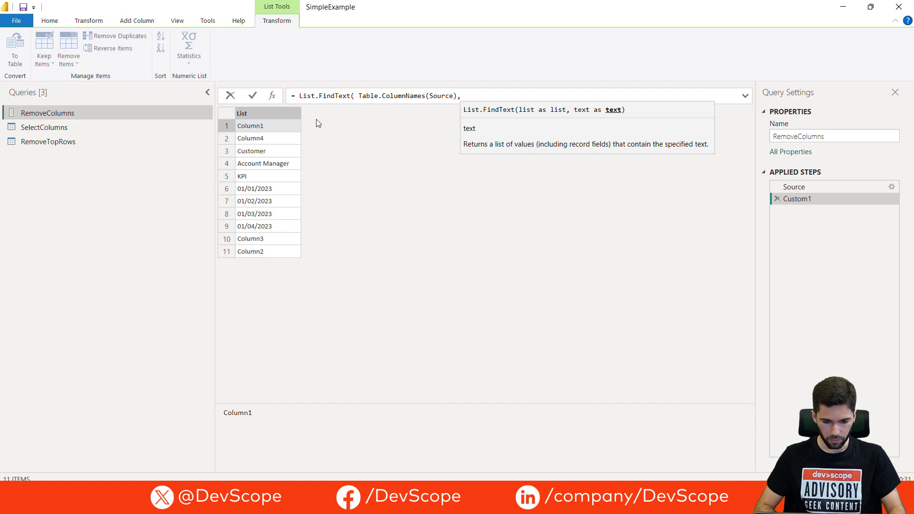
pyautogui.write('"Colum')
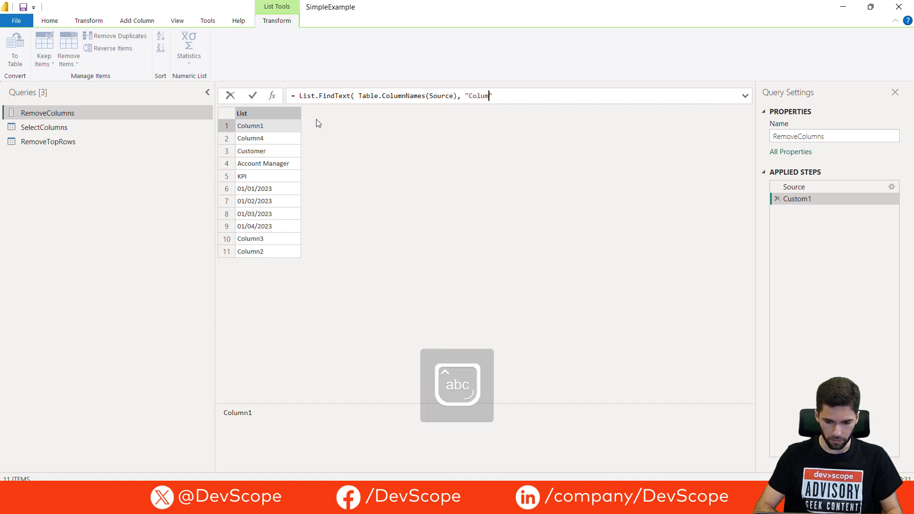
pyautogui.write('n" )')
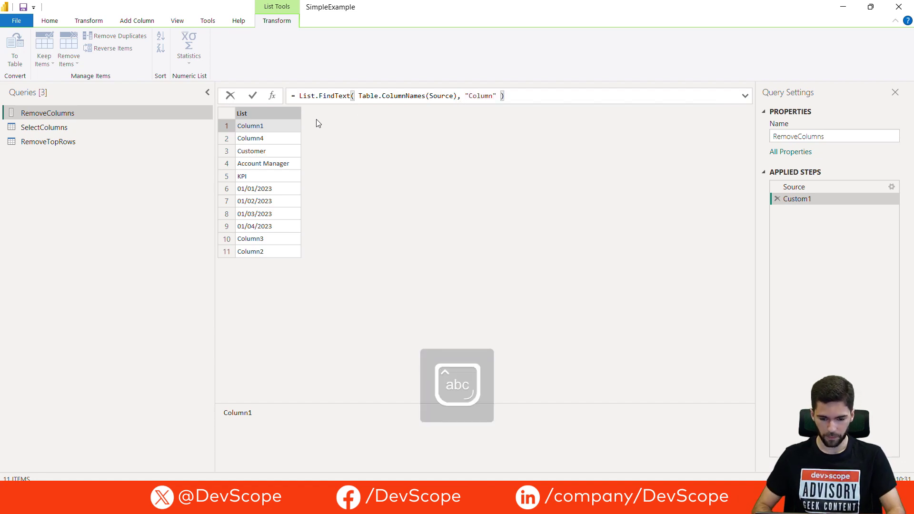
pyautogui.press('Return')
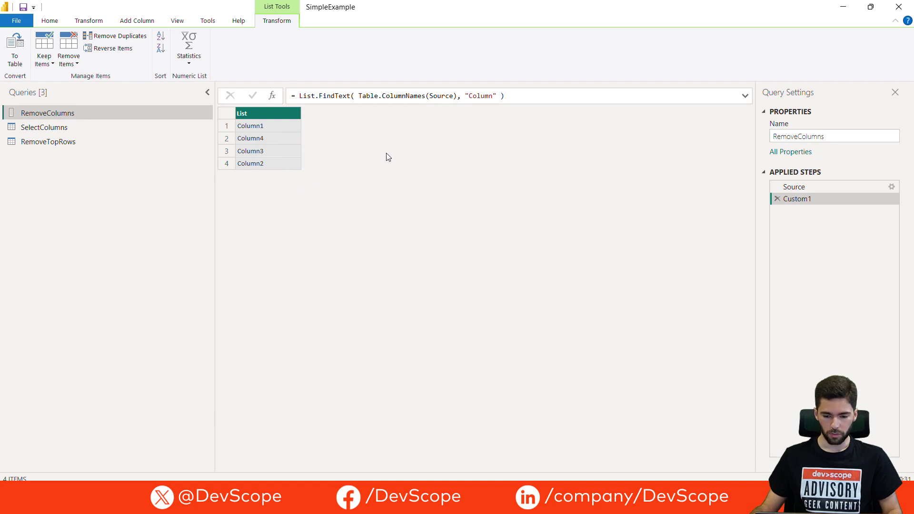
# Copy the whole List.FindText expression and delete the Custom1 step from the RemoveColumns query.
pyautogui.moveTo(505, 96); pyautogui.dragTo(299, 97)
pyautogui.hotkey('ctrl', 'c')
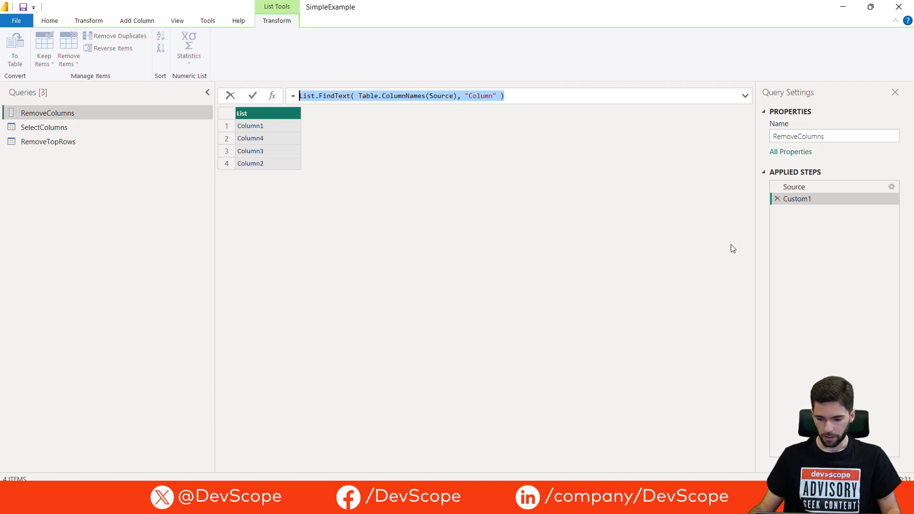
pyautogui.click(778, 198)
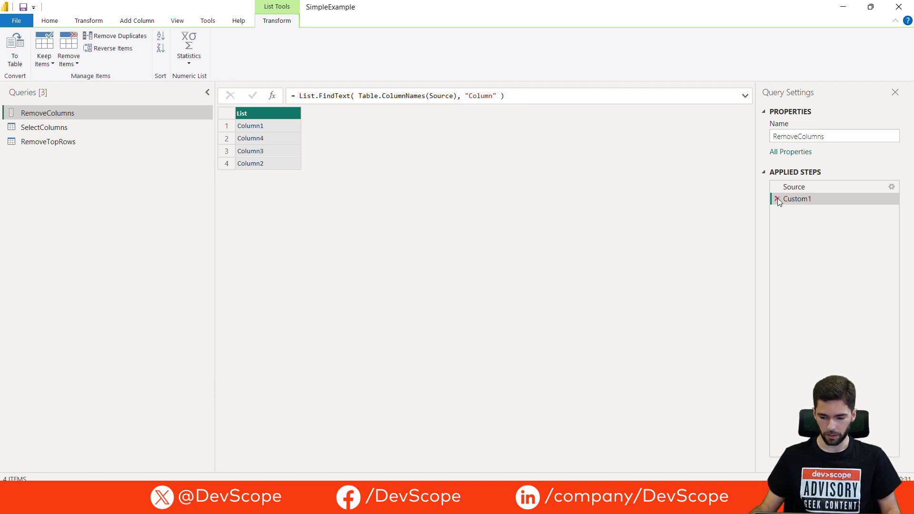
pyautogui.click(778, 198)
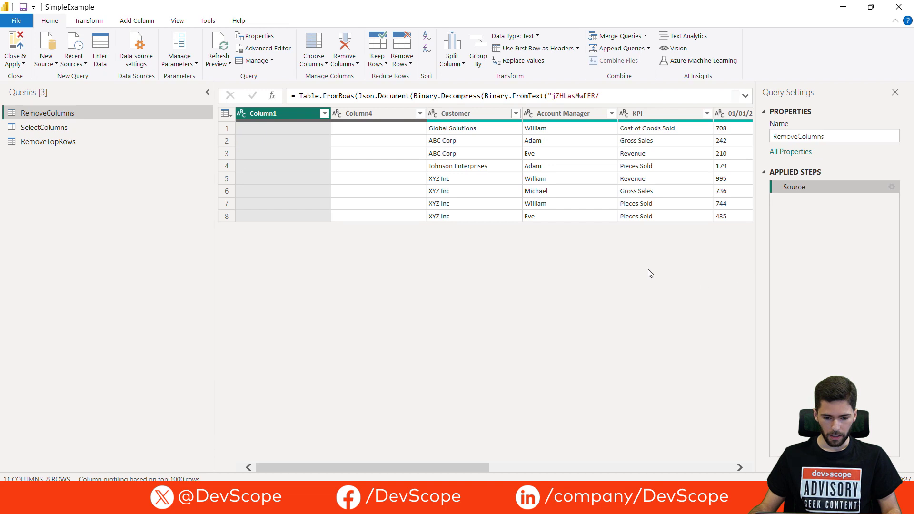
# Remove the Column4 column from the RemoveColumns query's source table.
pyautogui.click(372, 113)
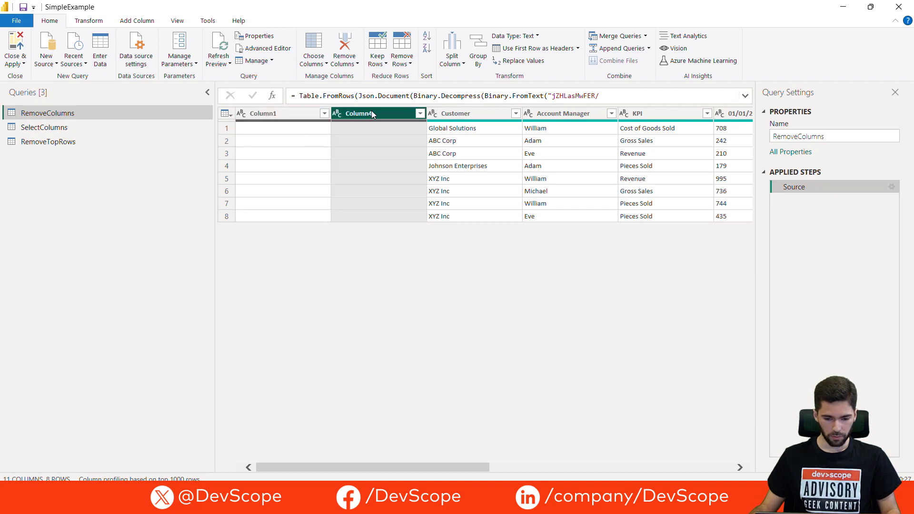
pyautogui.rightClick(372, 113)
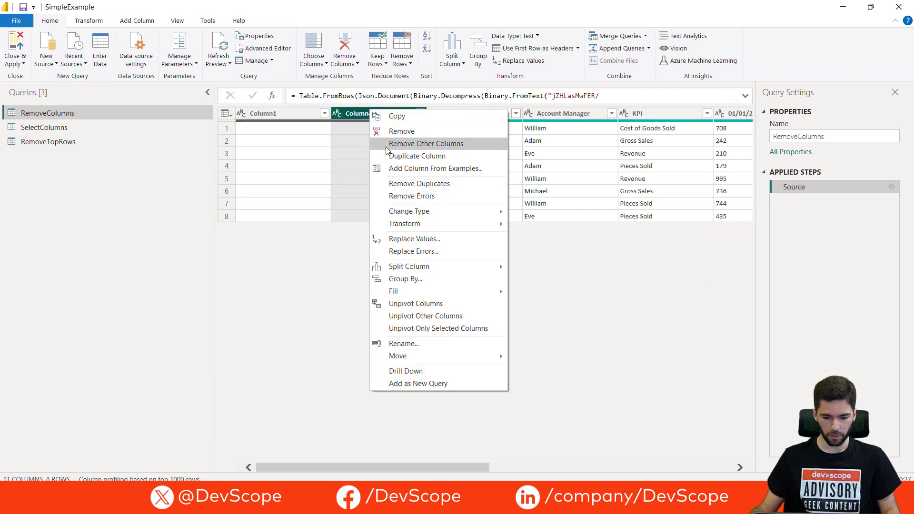
pyautogui.click(398, 132)
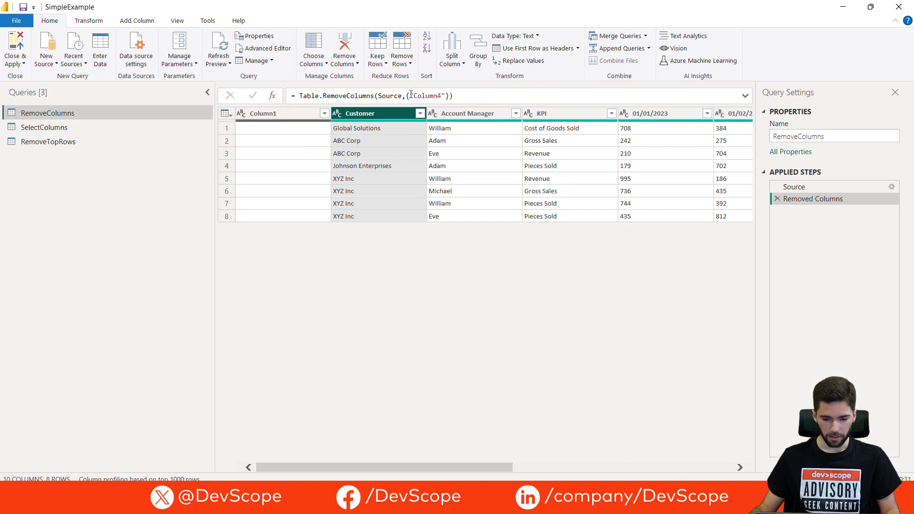
# Replace the hard-coded {"Column4"} list in the Table.RemoveColumns formula with the copied List.FindText expression.
pyautogui.moveTo(406, 96); pyautogui.dragTo(450, 96)
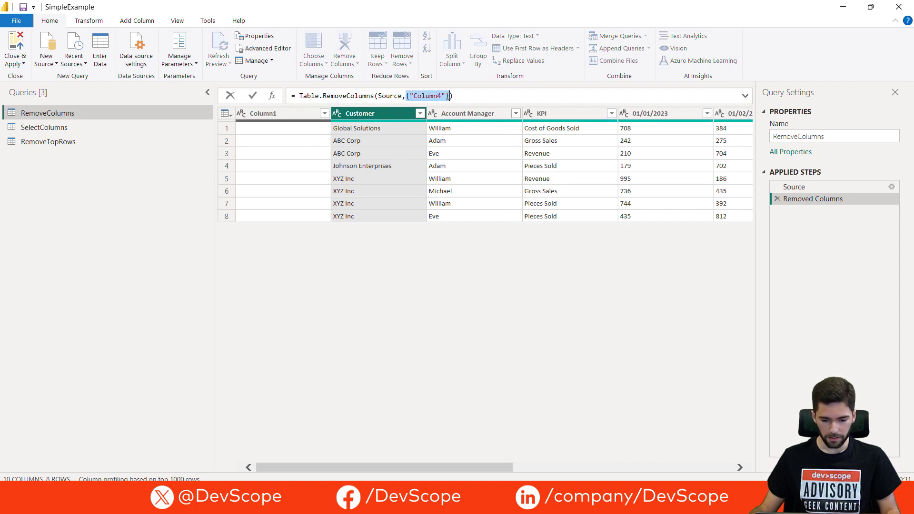
pyautogui.hotkey('ctrl', 'v')
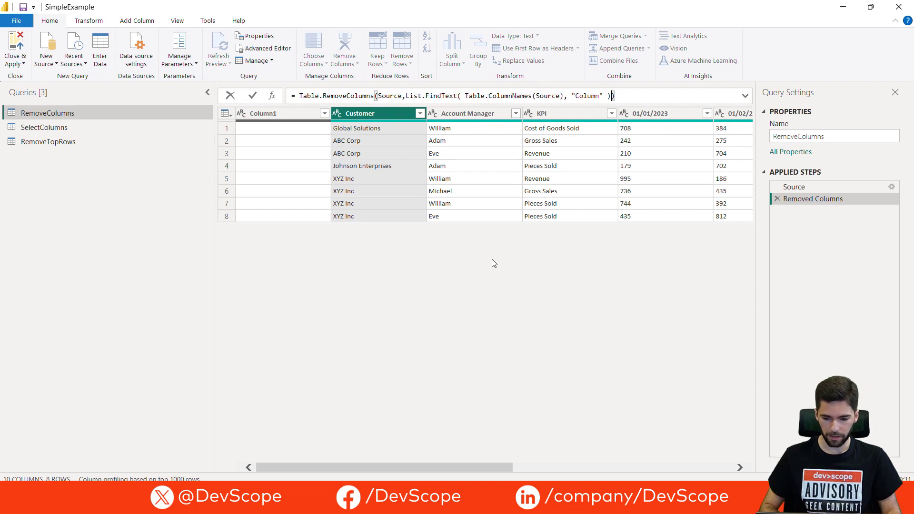
pyautogui.press('Return')
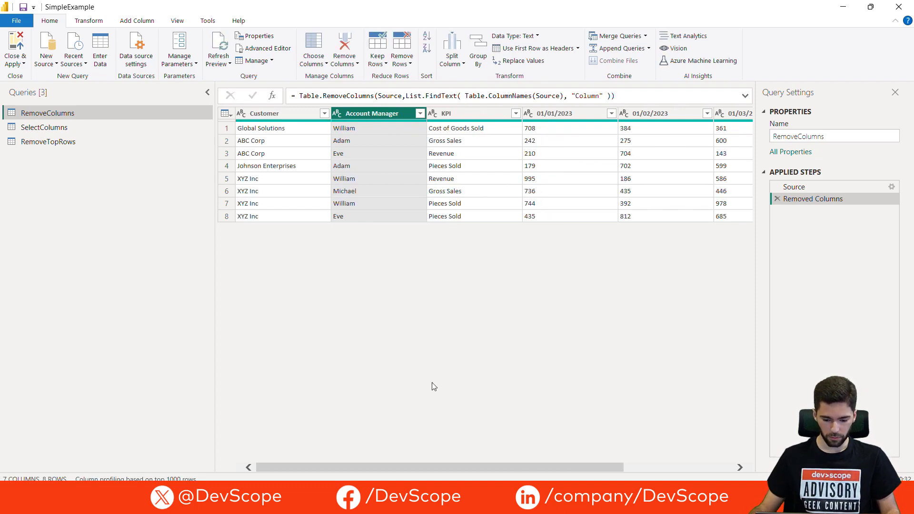
pyautogui.moveTo(424, 467); pyautogui.dragTo(357, 449)
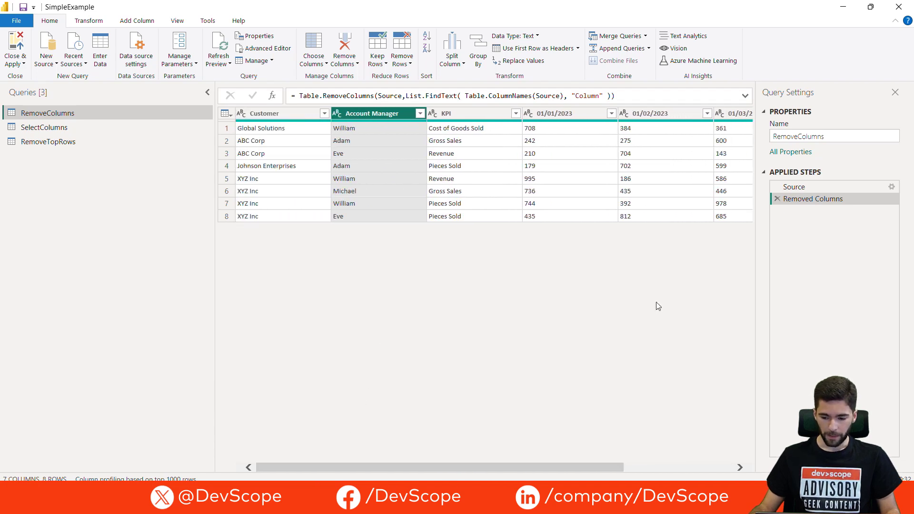
# Insert two blank columns before Column1 in the Source step's table and return to the Removed Columns step.
pyautogui.click(809, 189)
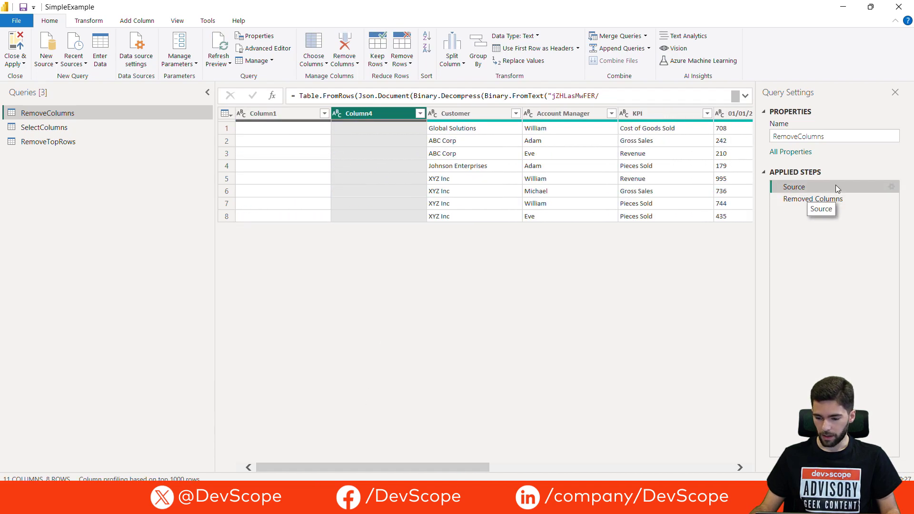
pyautogui.click(891, 186)
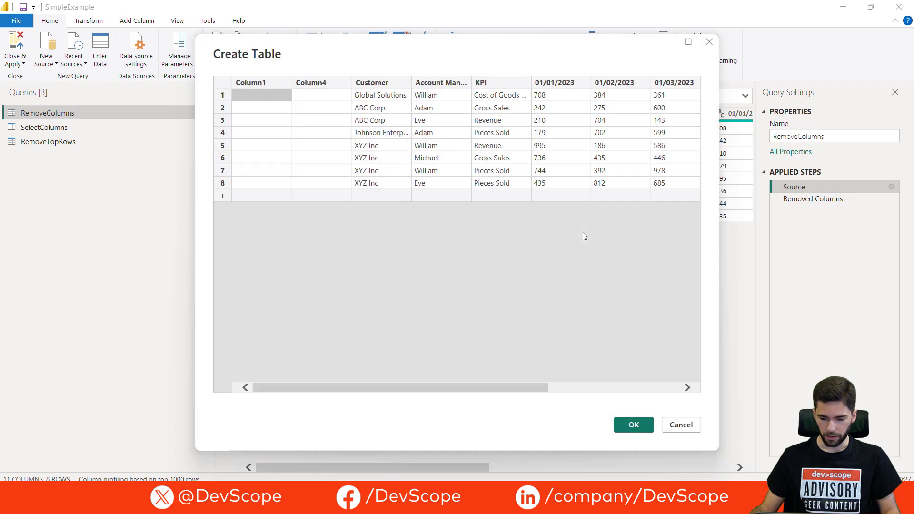
pyautogui.click(253, 81)
pyautogui.rightClick(254, 82)
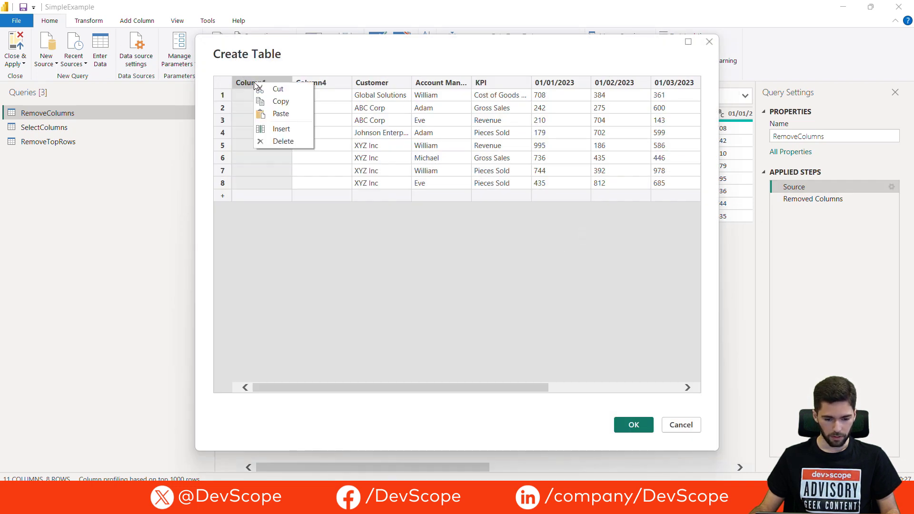
pyautogui.click(279, 130)
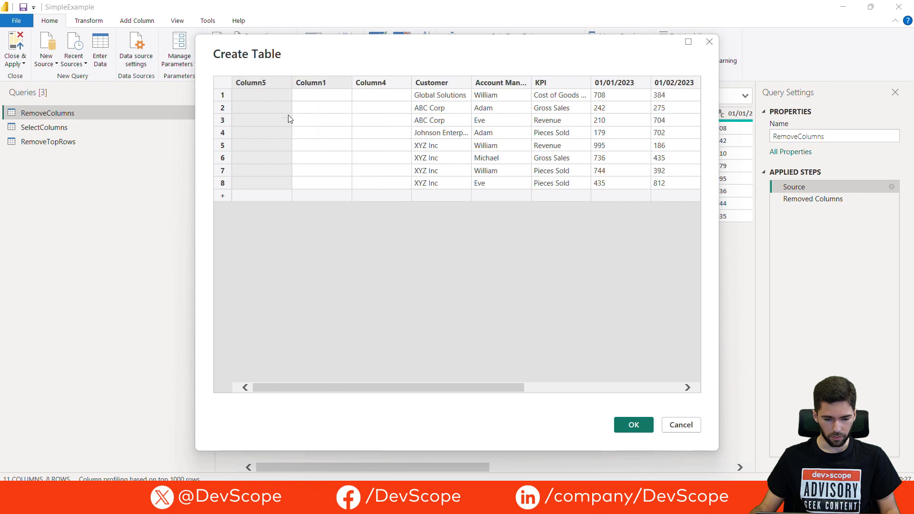
pyautogui.click(313, 82)
pyautogui.rightClick(313, 83)
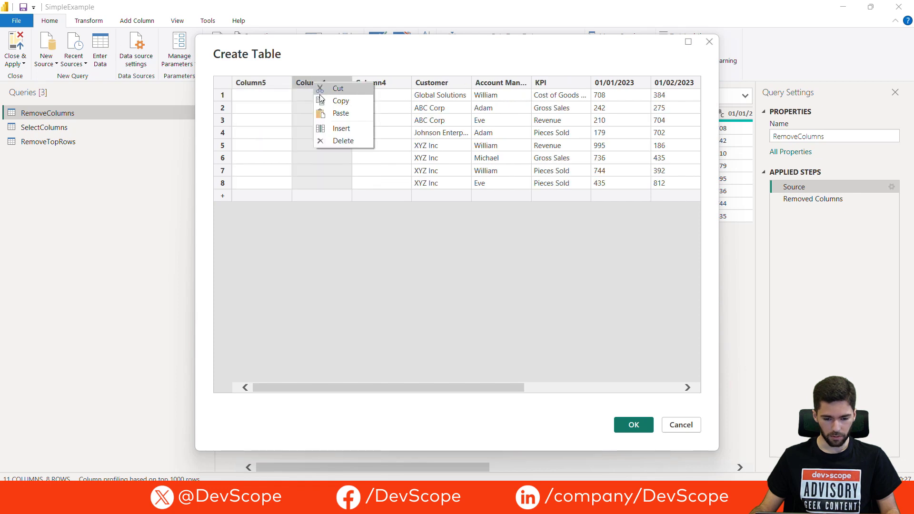
pyautogui.click(335, 127)
pyautogui.click(633, 425)
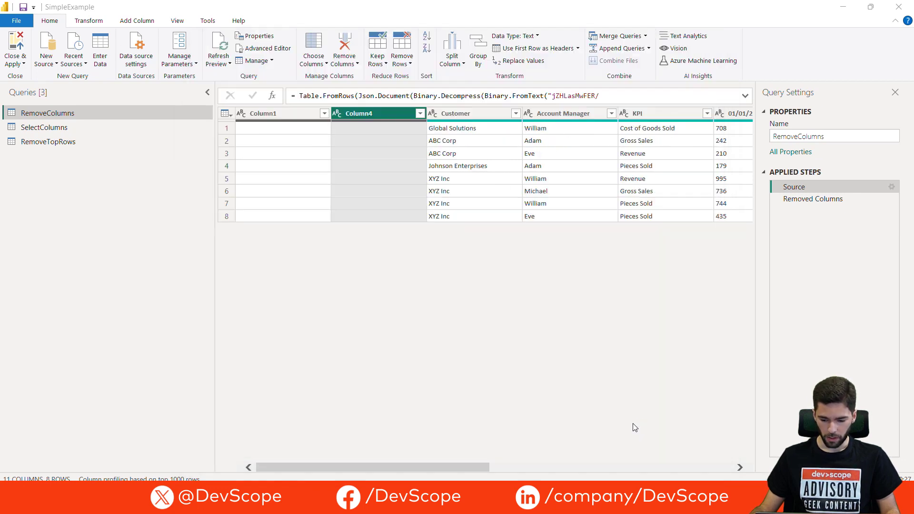
pyautogui.click(831, 200)
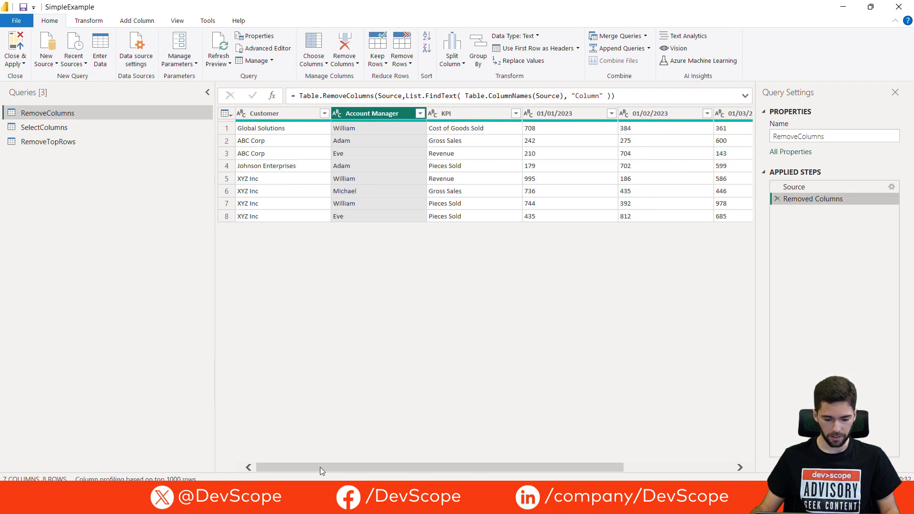
pyautogui.moveTo(320, 470); pyautogui.dragTo(348, 466)
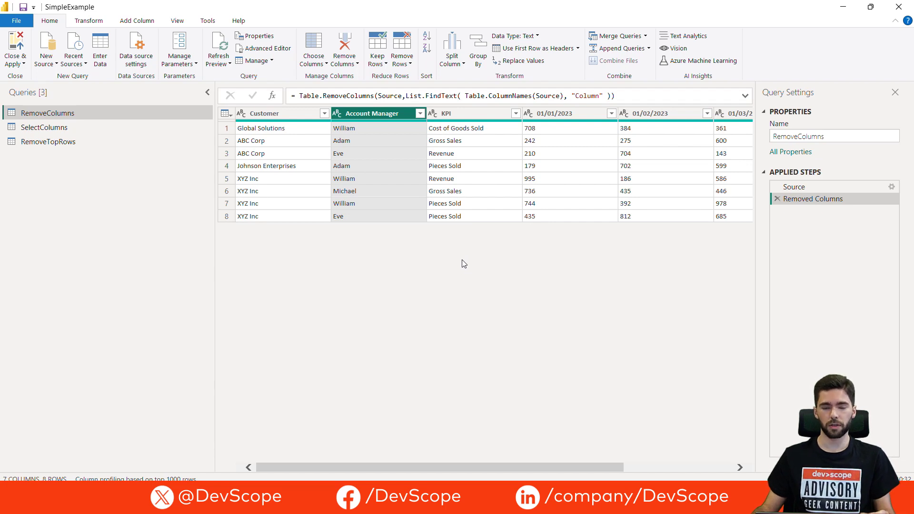
# Add a custom step to the SelectColumns query with the formula Table.ColumnNames(Source) from the clipboard history.
pyautogui.click(87, 133)
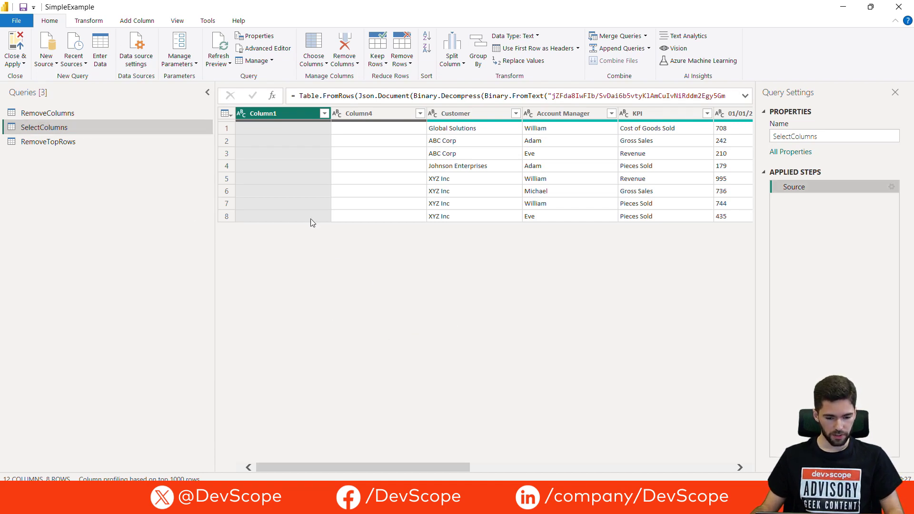
pyautogui.click(275, 96)
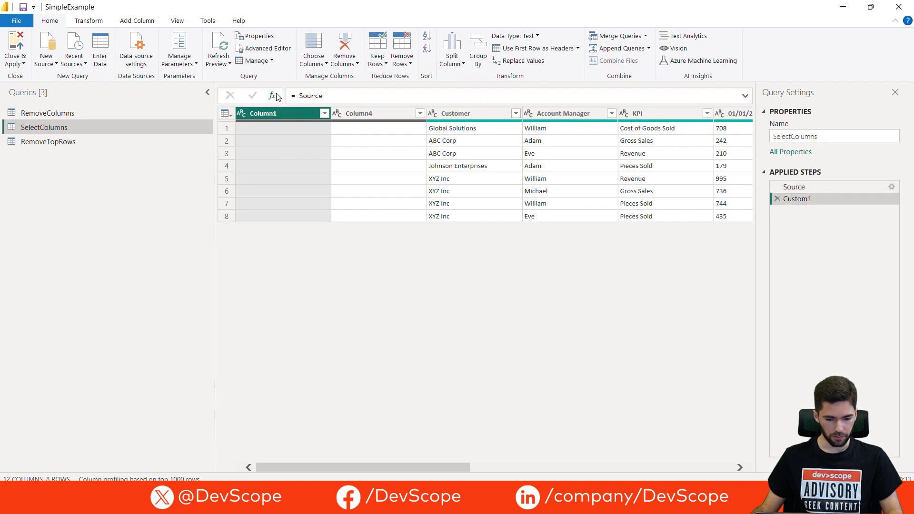
pyautogui.doubleClick(311, 96)
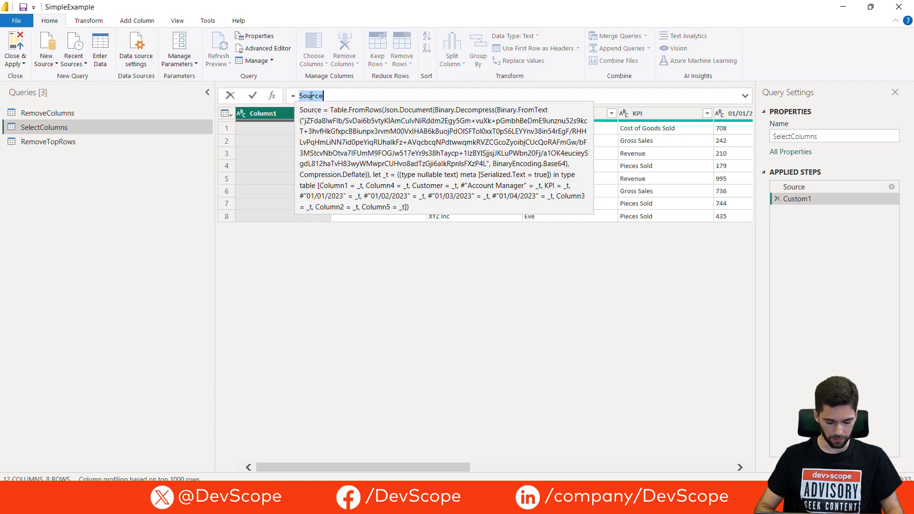
pyautogui.press('super+v')
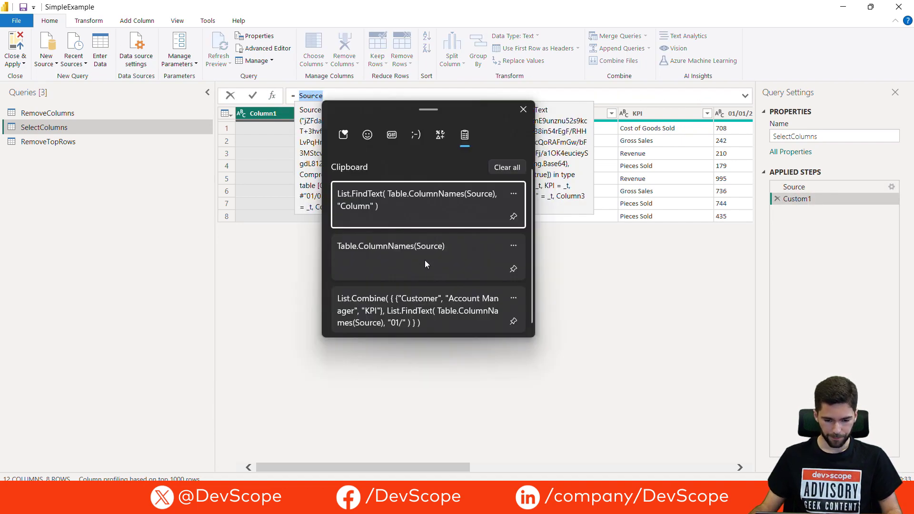
pyautogui.click(425, 257)
pyautogui.press('Return')
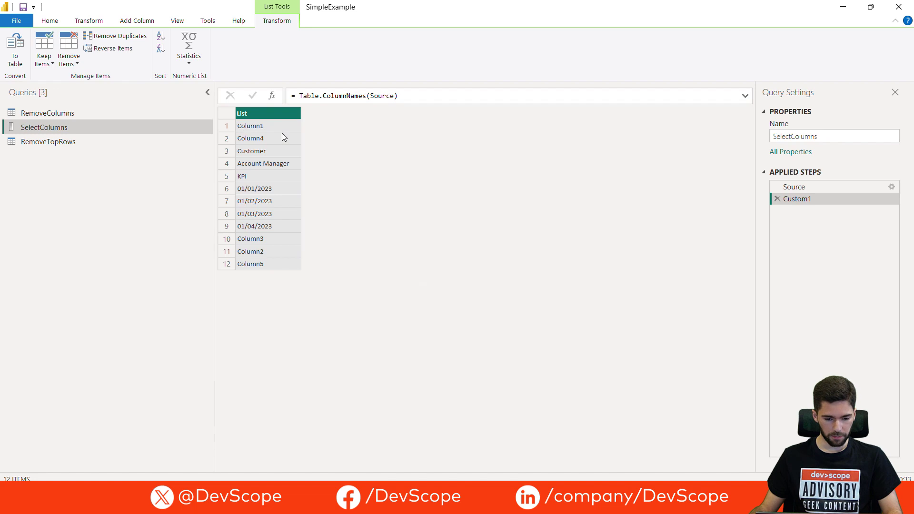
# Examine the date columns in the SelectColumns Source step and compare them with the Custom1 list entry 01/01/2023.
pyautogui.click(840, 185)
pyautogui.moveTo(340, 467); pyautogui.dragTo(470, 476)
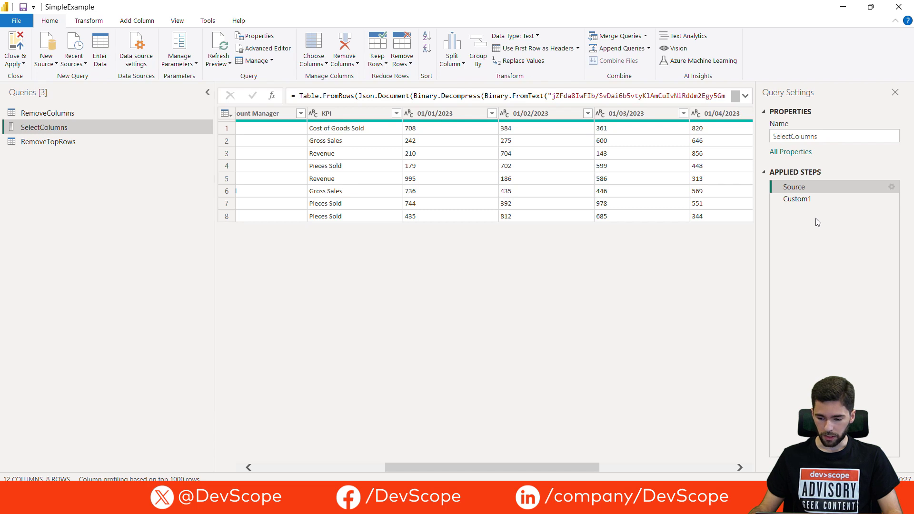
pyautogui.click(814, 199)
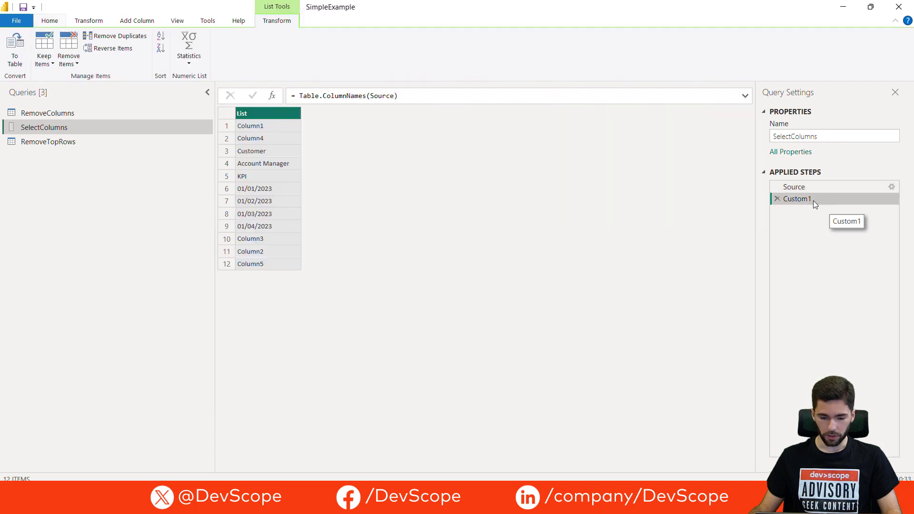
pyautogui.click(267, 190)
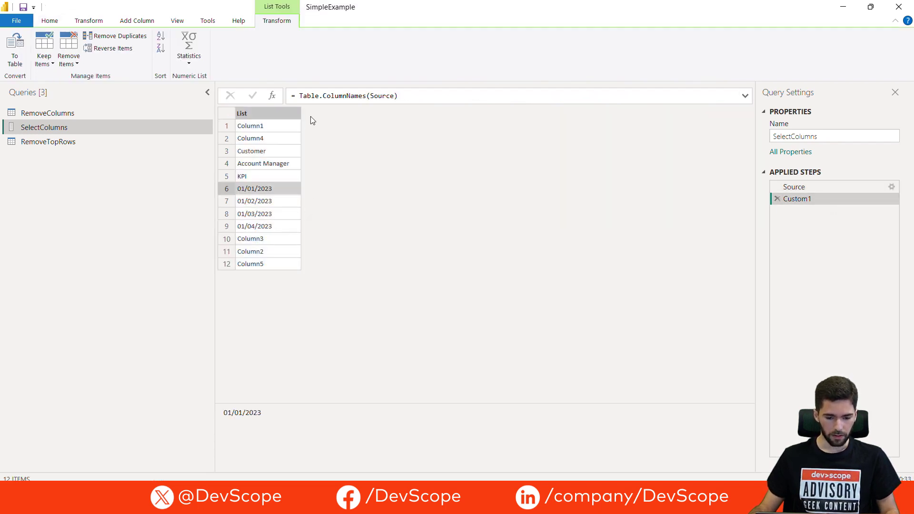
# Wrap the Custom1 step's Table.ColumnNames(Source) formula in List.FindText with the search text "01/".
pyautogui.click(300, 96)
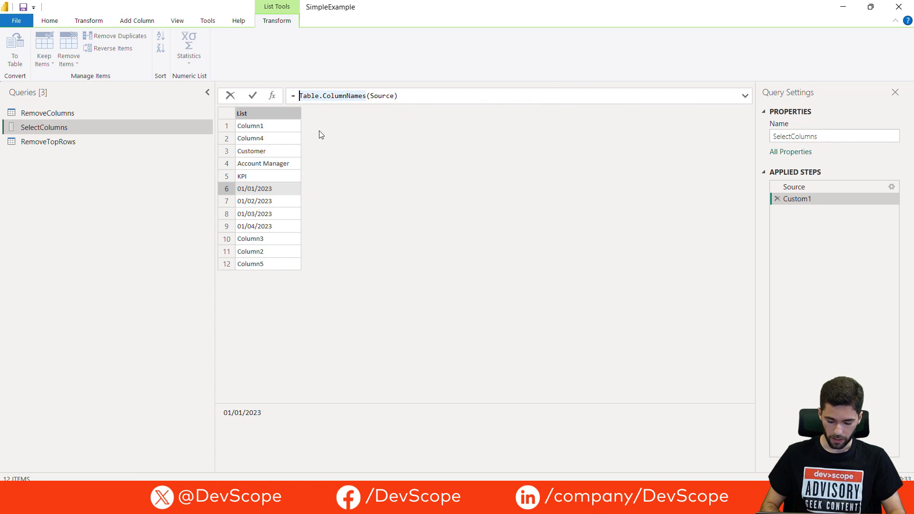
pyautogui.write('List.F')
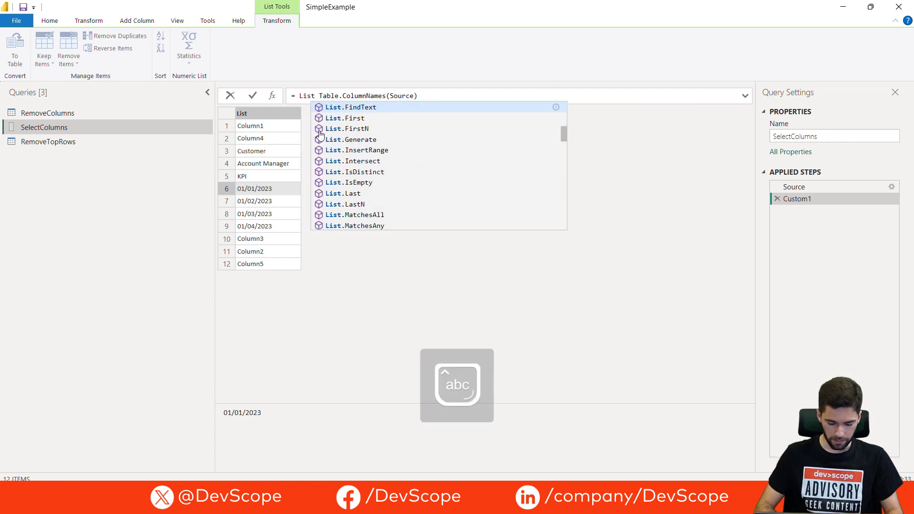
pyautogui.write('ind')
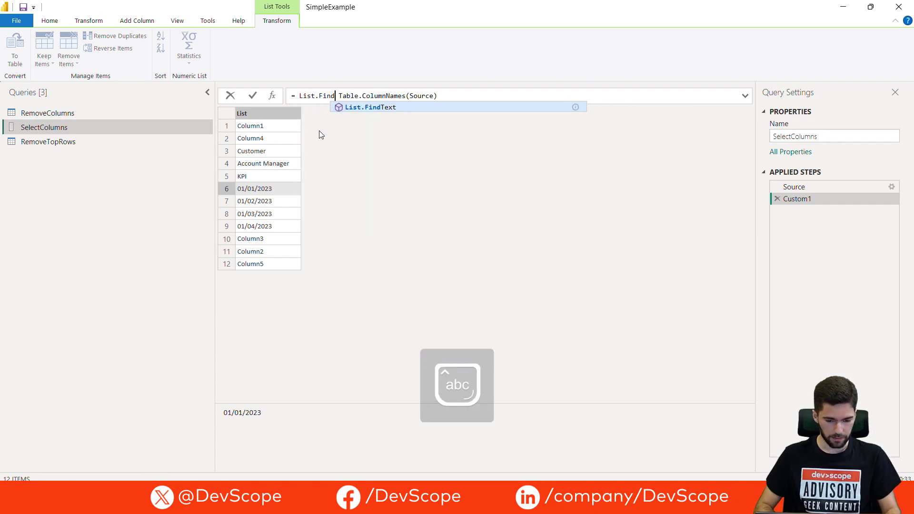
pyautogui.press('Tab')
pyautogui.write('(')
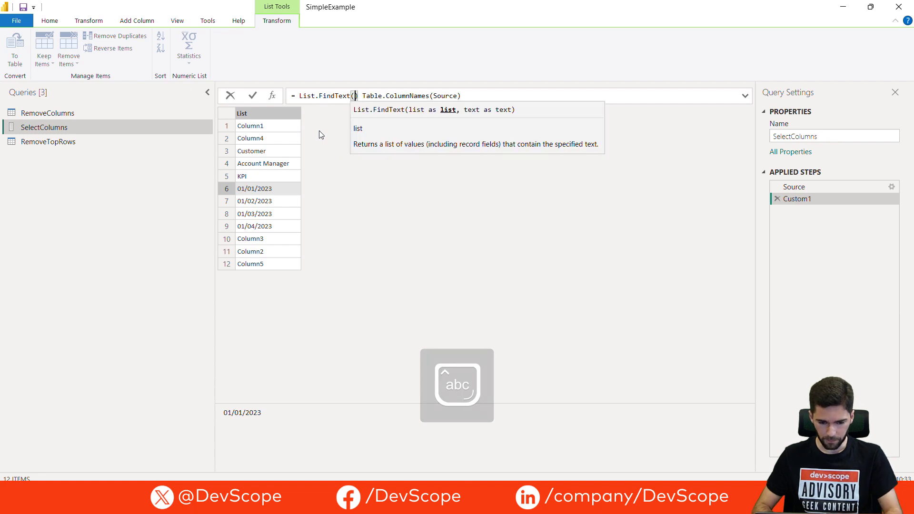
pyautogui.press('Delete')
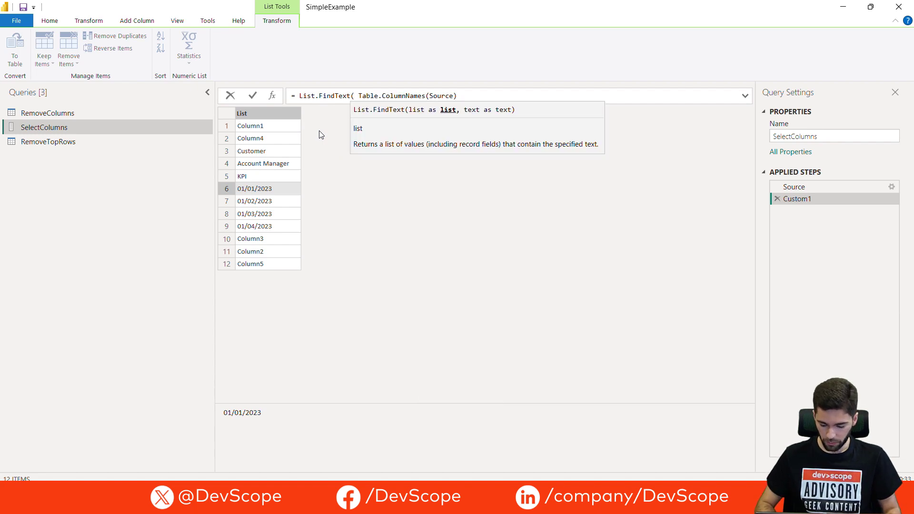
pyautogui.press('End')
pyautogui.write(', "')
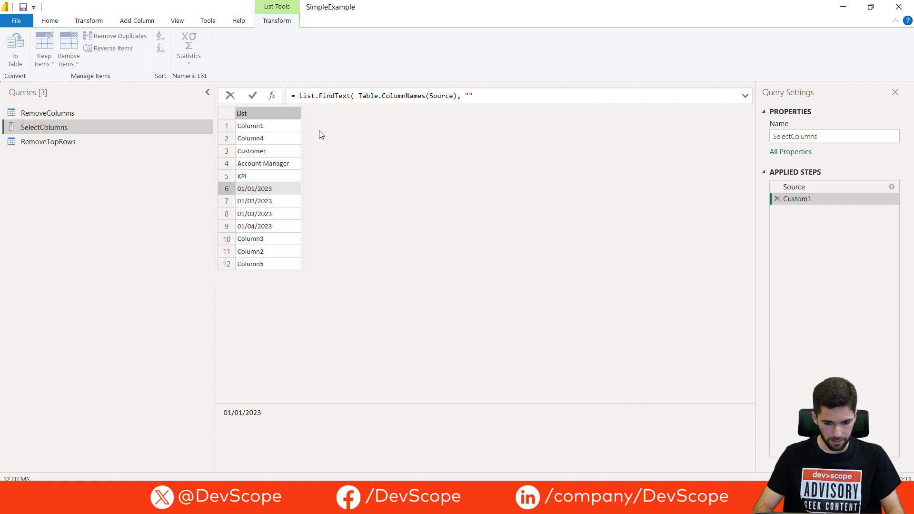
pyautogui.write('01/"')
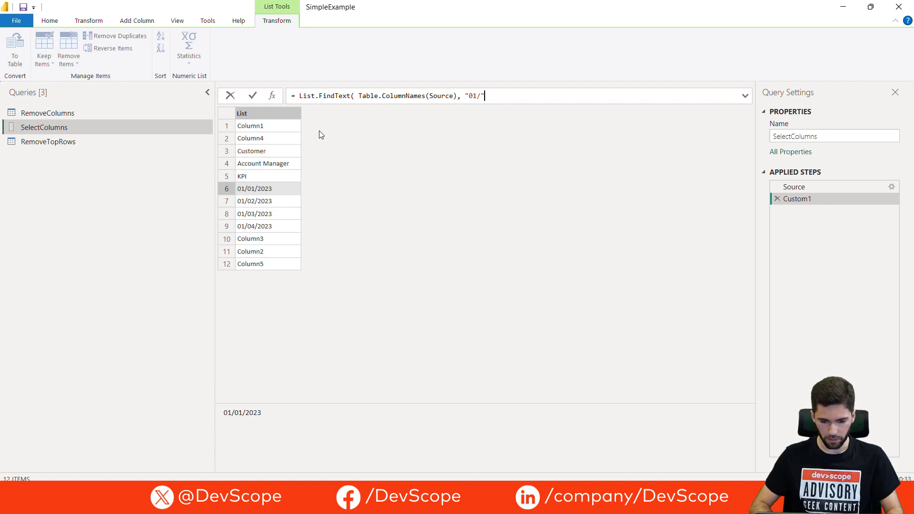
pyautogui.write(' )')
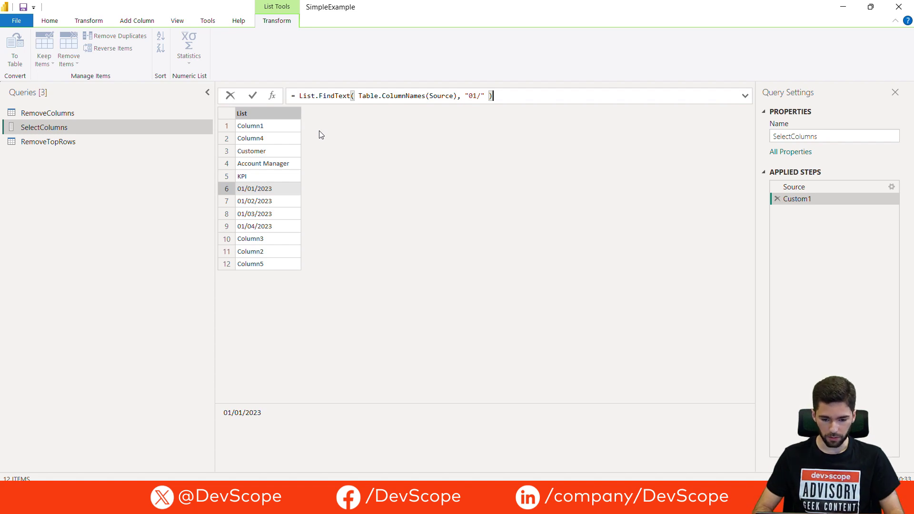
pyautogui.press('Return')
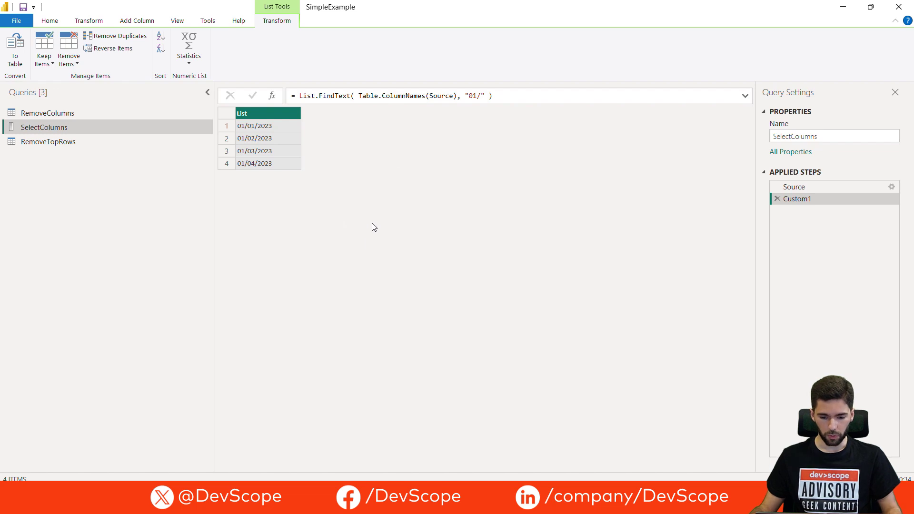
# Replace the Custom1 formula with the List.Combine expression from the clipboard history, joining {"Customer", "Account Manager", "KPI"} with the "01/" List.FindText list.
pyautogui.click(499, 97)
pyautogui.moveTo(495, 97); pyautogui.dragTo(299, 100)
pyautogui.press('super+v')
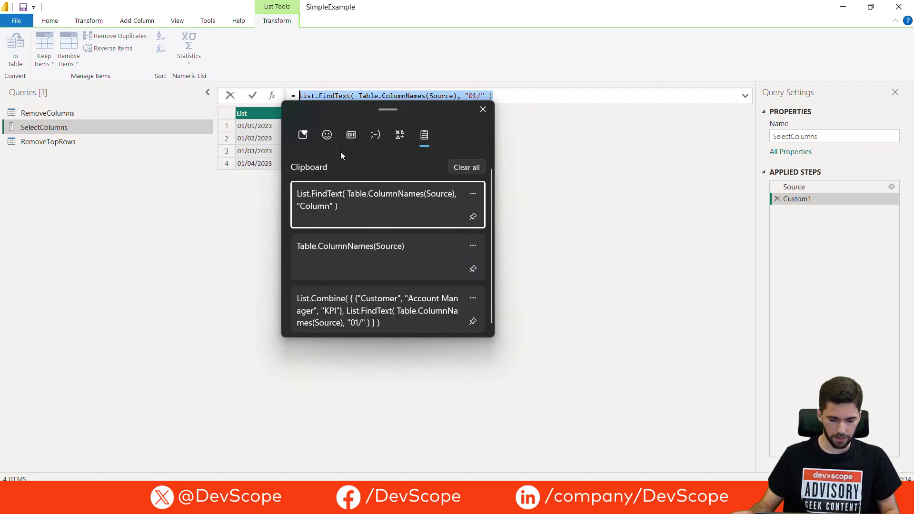
pyautogui.click(392, 308)
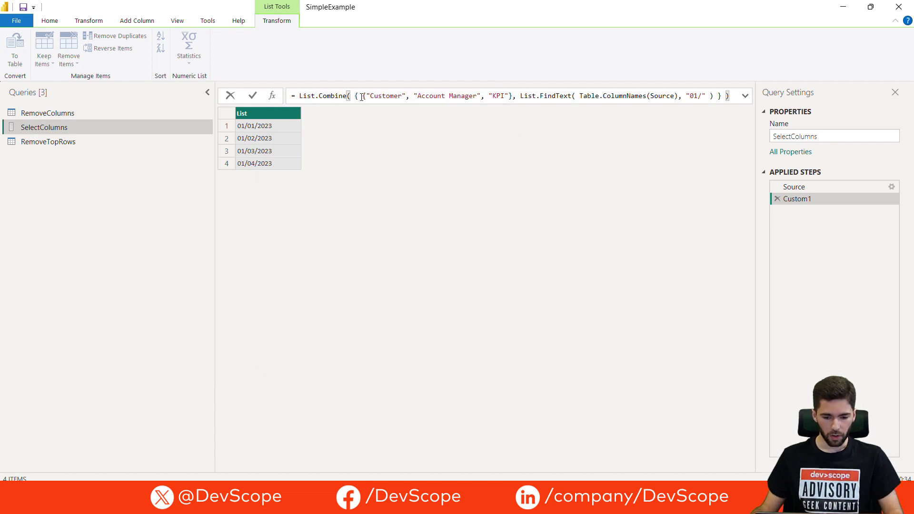
pyautogui.moveTo(363, 101); pyautogui.dragTo(513, 101)
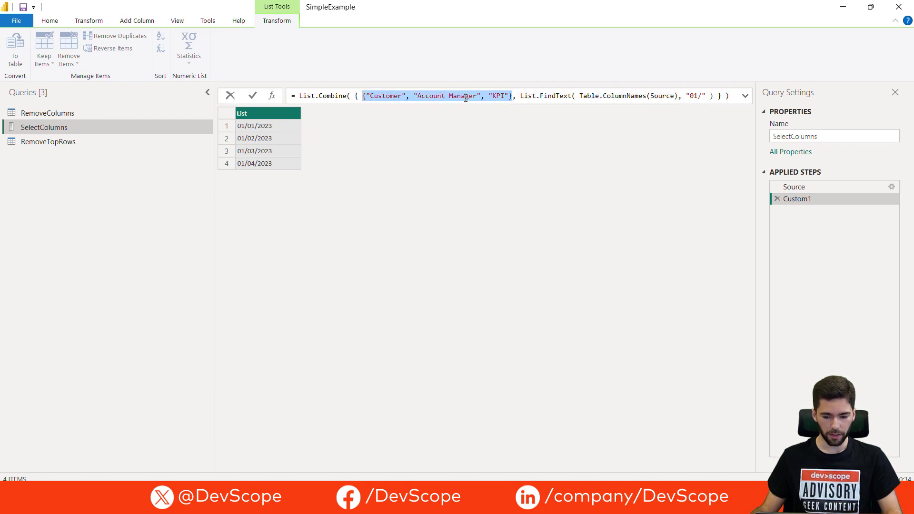
pyautogui.click(528, 95)
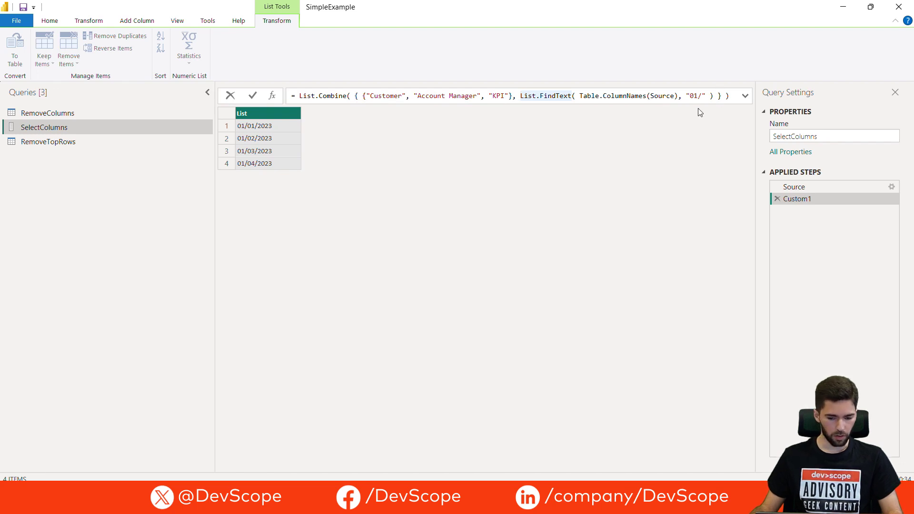
pyautogui.click(729, 95)
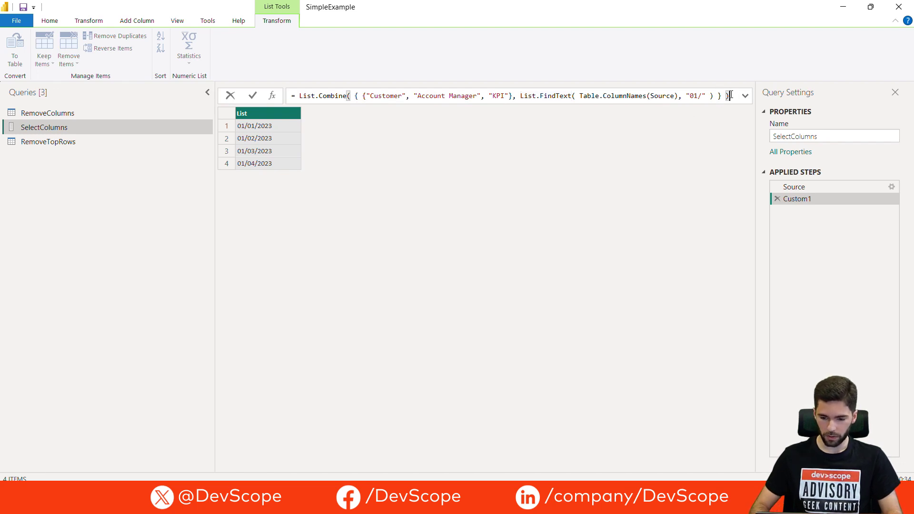
pyautogui.press('Return')
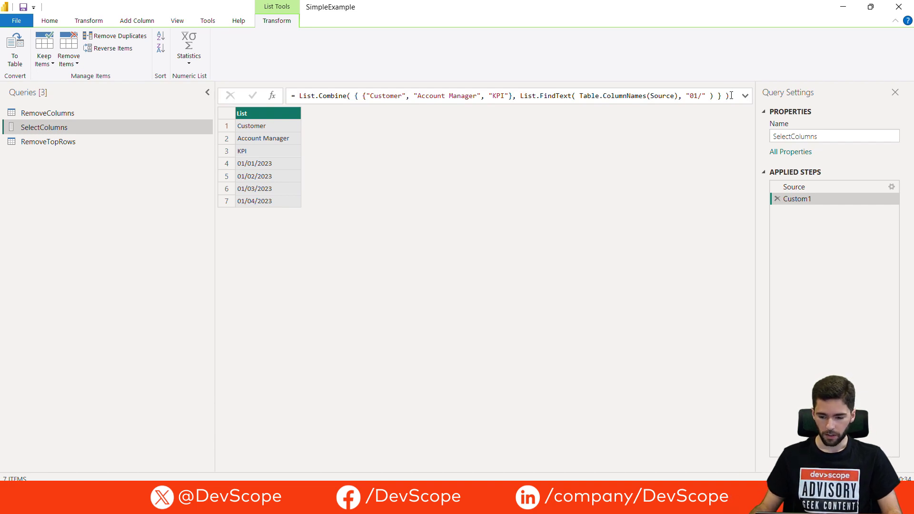
# Copy the whole List.Combine expression and delete the Custom1 step from the SelectColumns query.
pyautogui.click(301, 95)
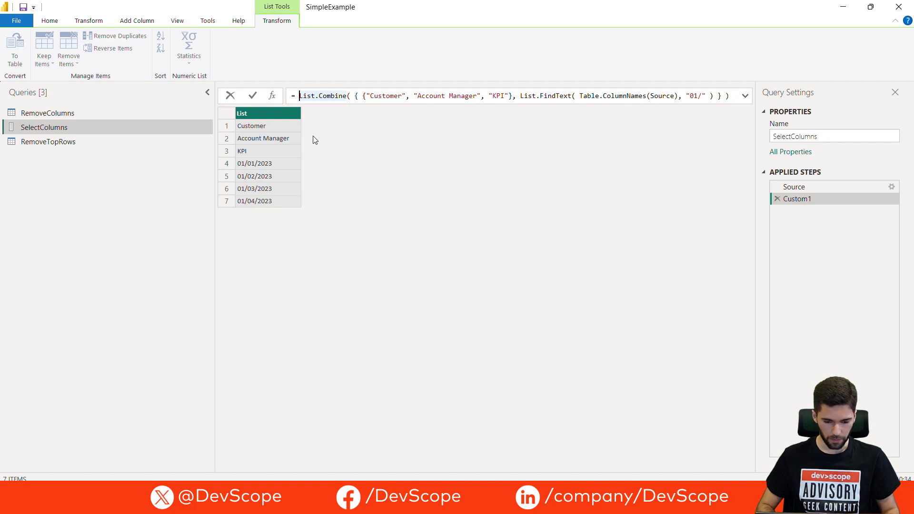
pyautogui.hotkey('ctrl', 'a')
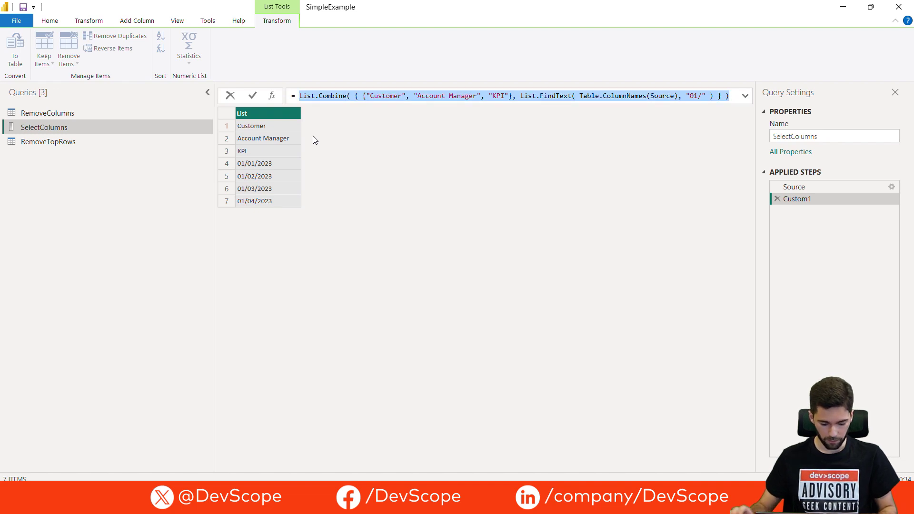
pyautogui.click(778, 200)
pyautogui.click(777, 199)
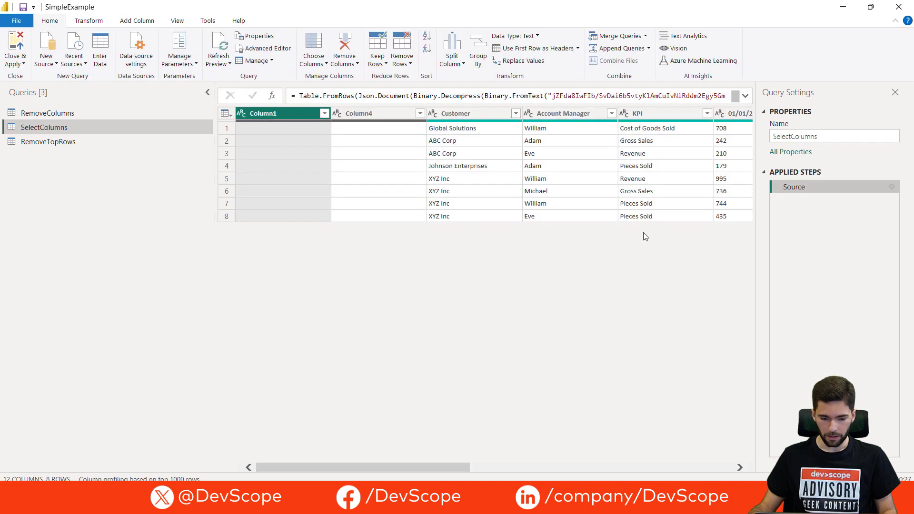
# Remove all columns other than Customer from the SelectColumns table.
pyautogui.click(446, 113)
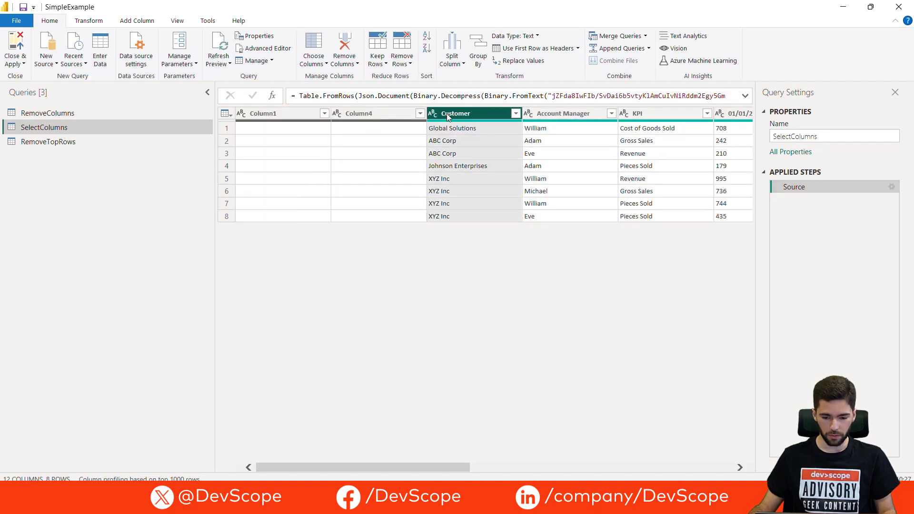
pyautogui.rightClick(447, 115)
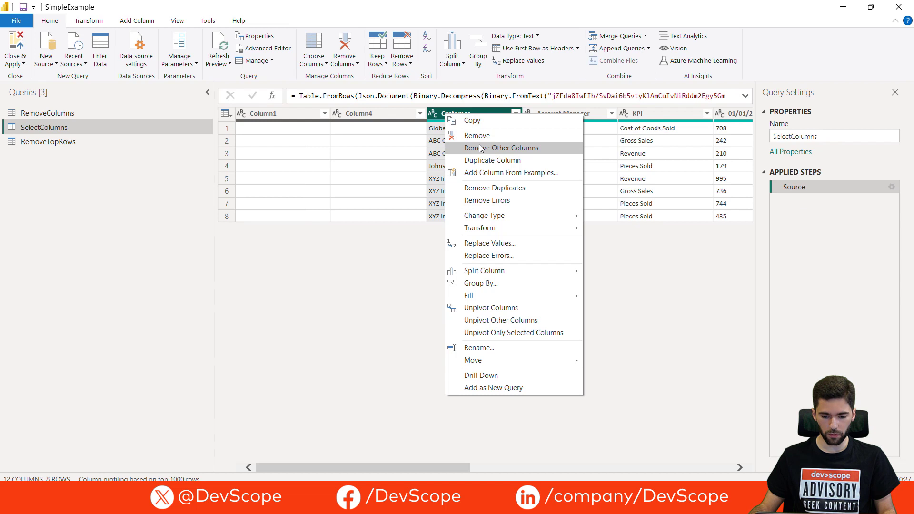
pyautogui.click(481, 149)
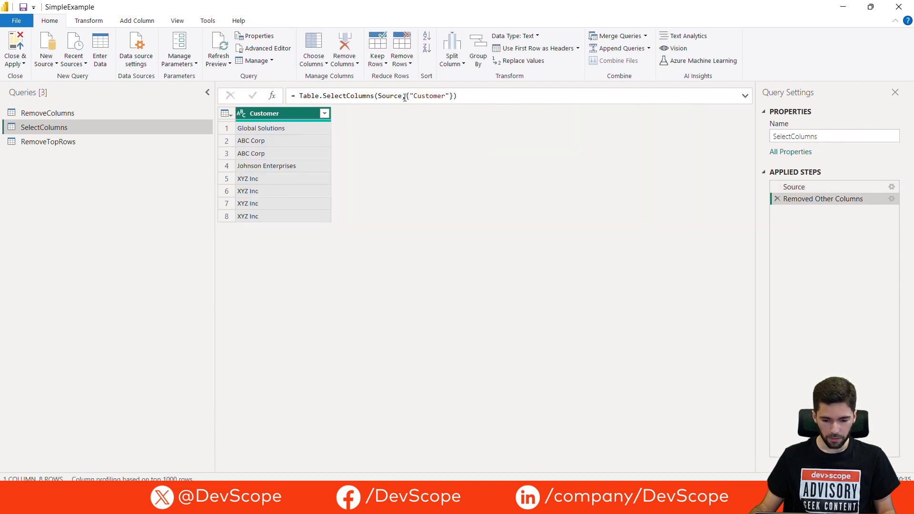
# Replace the hard-coded {"Customer"} list in the Table.SelectColumns formula with the copied List.Combine expression.
pyautogui.moveTo(407, 95); pyautogui.dragTo(454, 96)
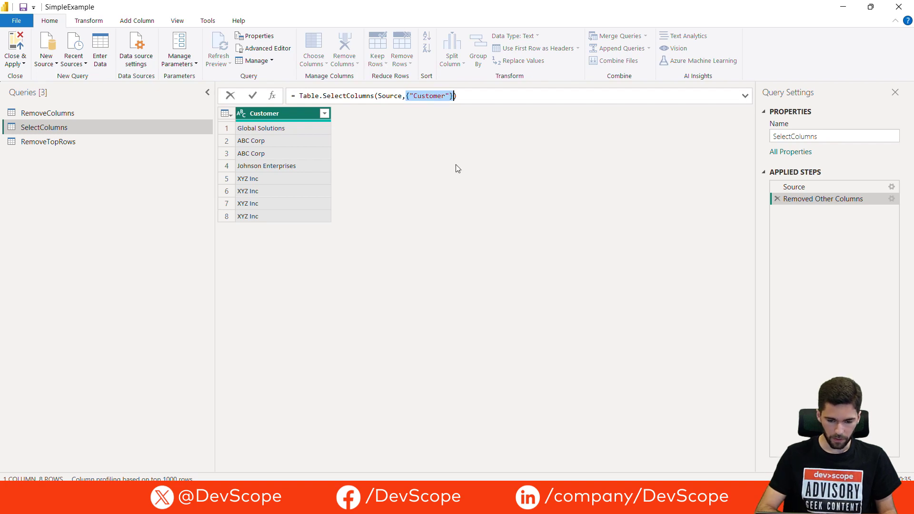
pyautogui.hotkey('ctrl', 'v')
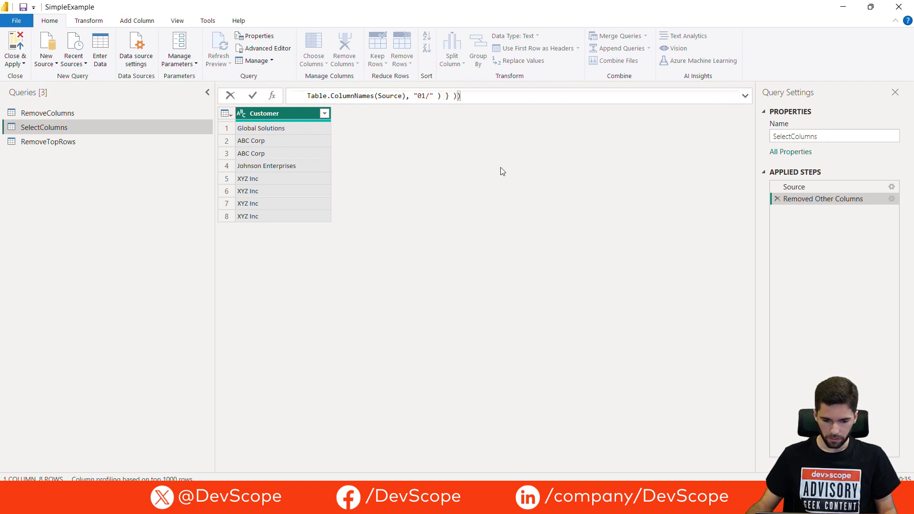
pyautogui.press('Return')
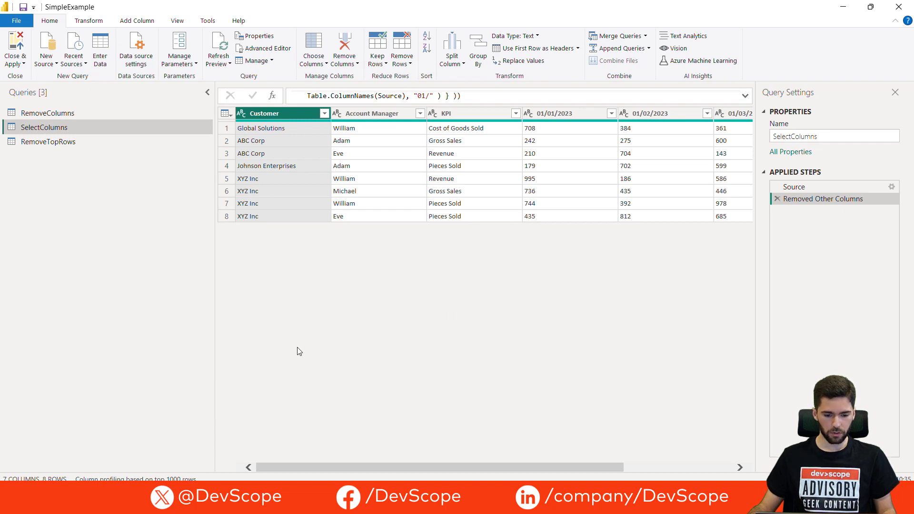
pyautogui.moveTo(338, 469); pyautogui.dragTo(314, 461)
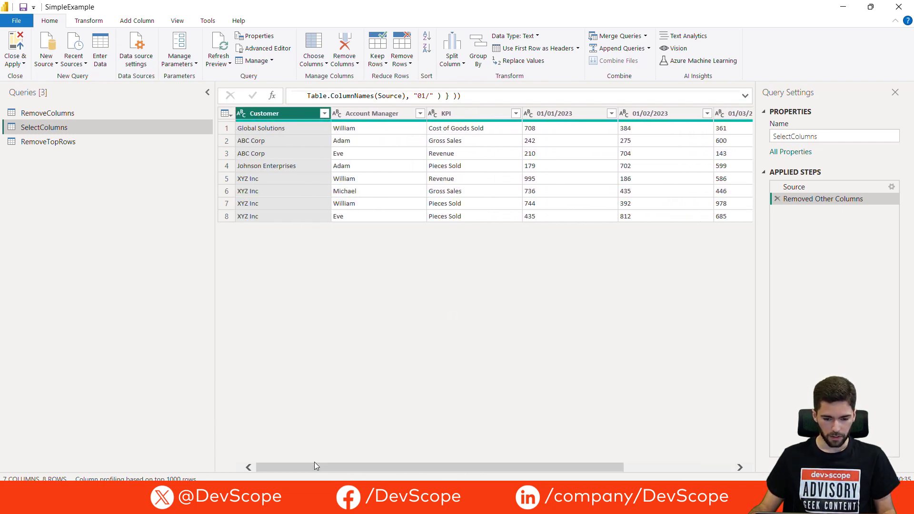
# Insert a blank column before Column1 in the Source step's table and check the Removed Other Columns step.
pyautogui.click(847, 186)
pyautogui.click(890, 186)
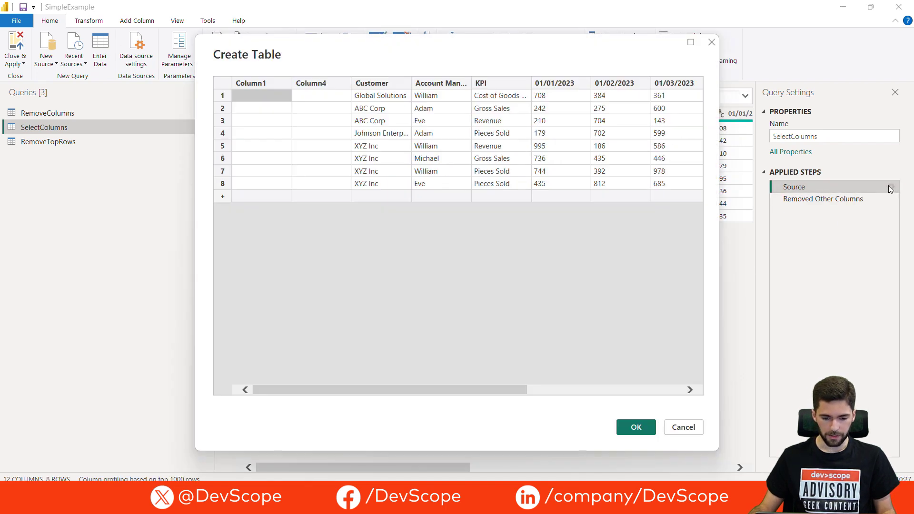
pyautogui.rightClick(246, 83)
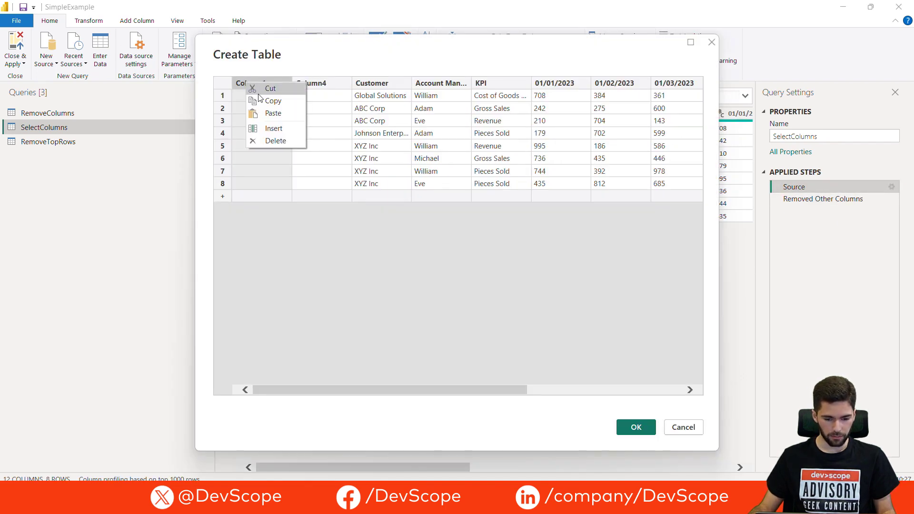
pyautogui.click(273, 127)
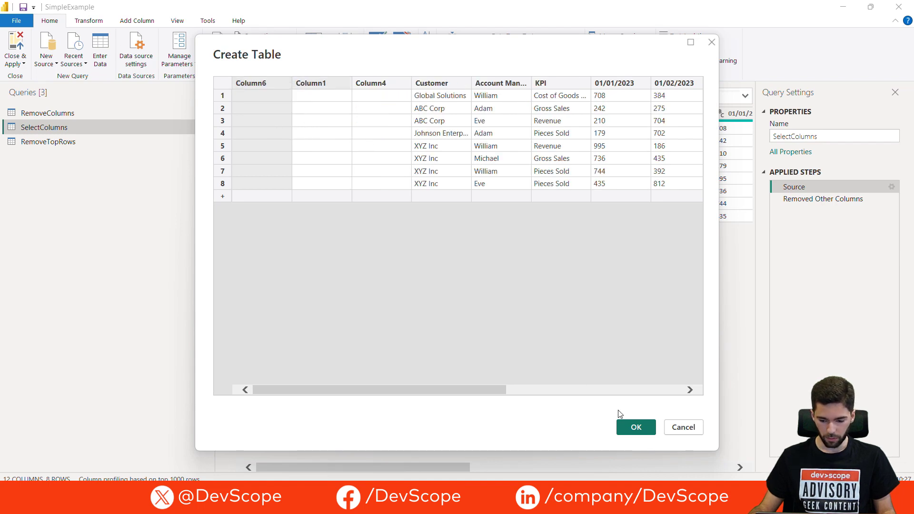
pyautogui.click(636, 427)
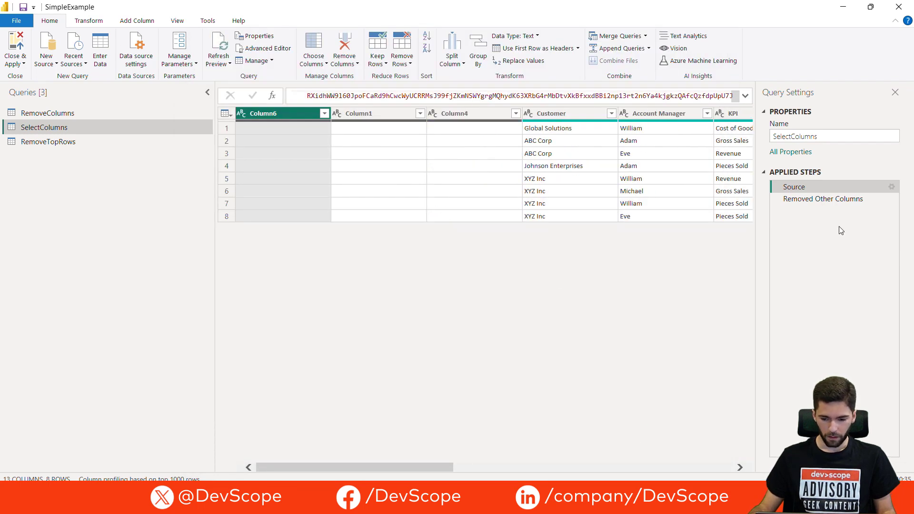
pyautogui.click(832, 199)
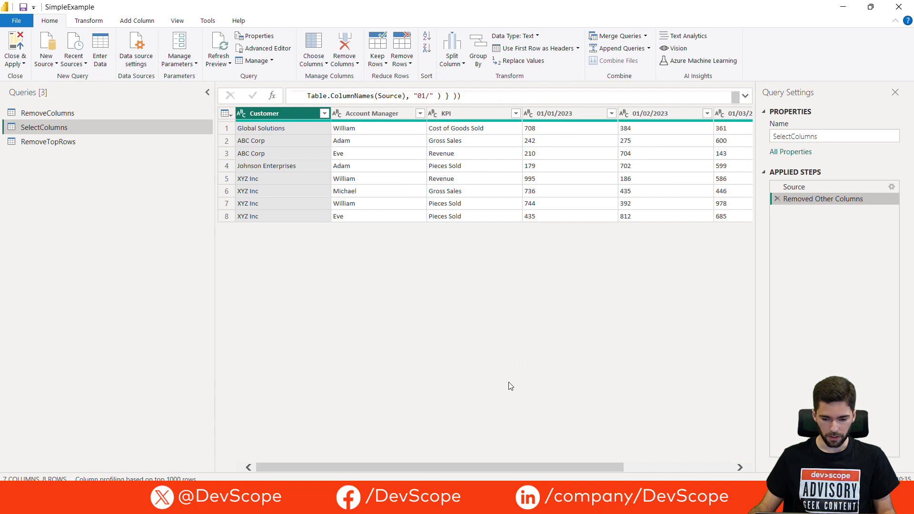
pyautogui.moveTo(522, 465); pyautogui.dragTo(582, 471)
pyautogui.hscroll(-3, 510, 445)
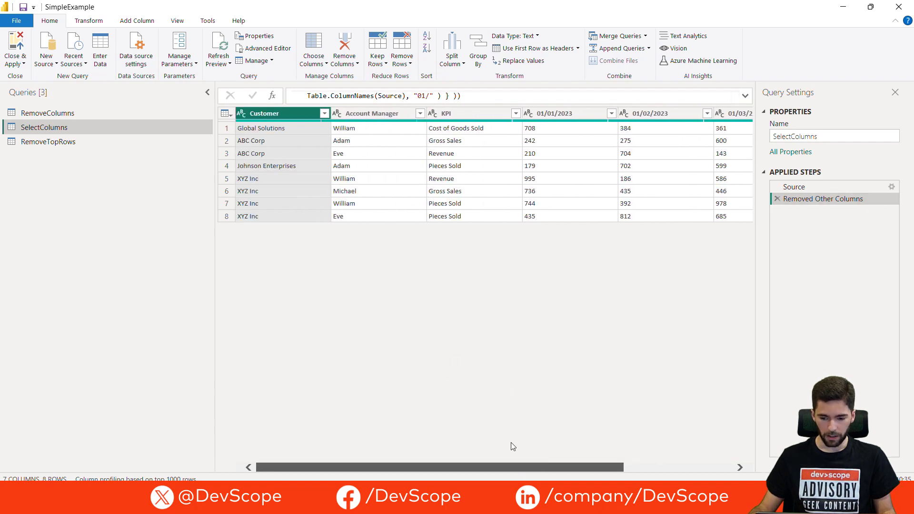
# In the SelectColumns query's Source table, rename the 01/01/2023 column to 01/01/2024.
pyautogui.click(827, 186)
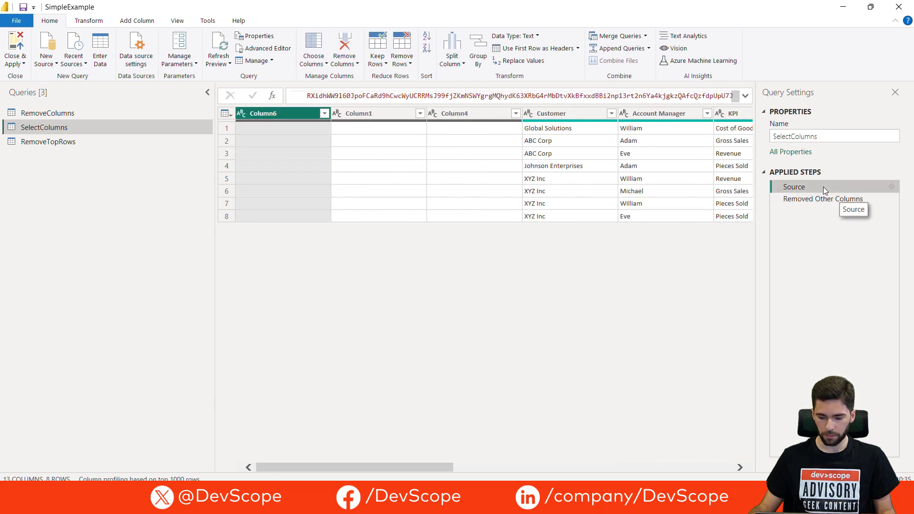
pyautogui.moveTo(418, 467); pyautogui.dragTo(615, 464)
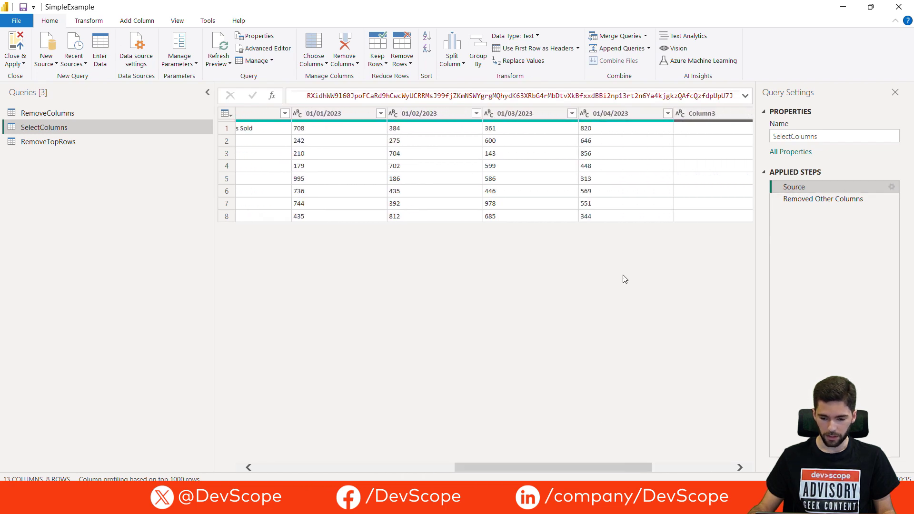
pyautogui.click(892, 186)
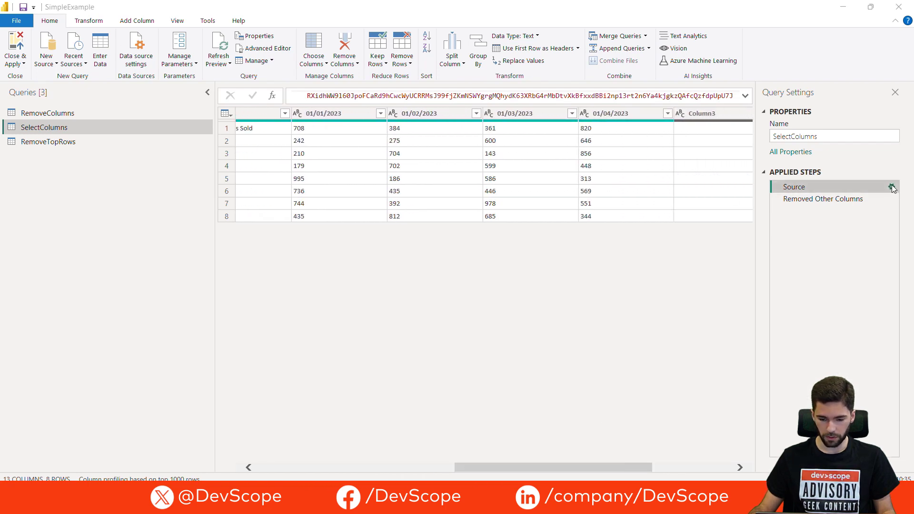
pyautogui.moveTo(446, 389); pyautogui.dragTo(582, 388)
pyautogui.click(364, 82)
pyautogui.click(365, 83)
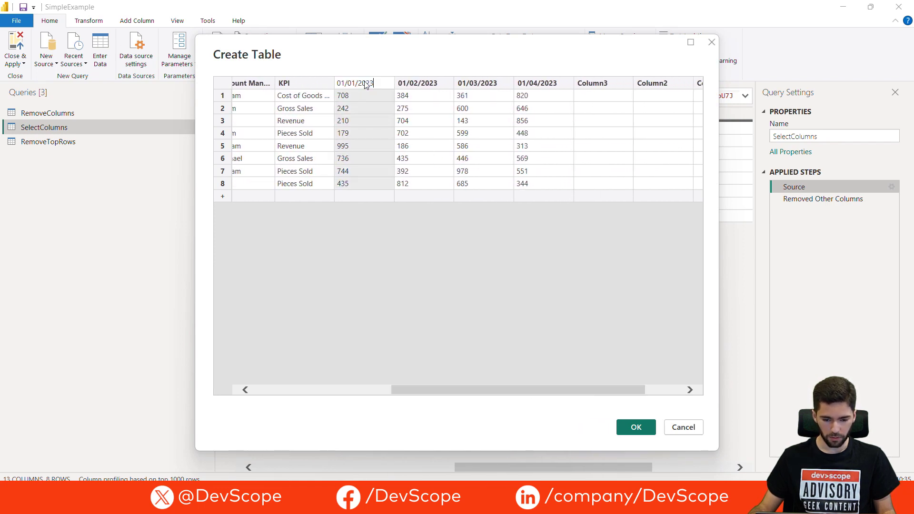
pyautogui.press('BackSpace')
pyautogui.write('4')
pyautogui.press('Tab')
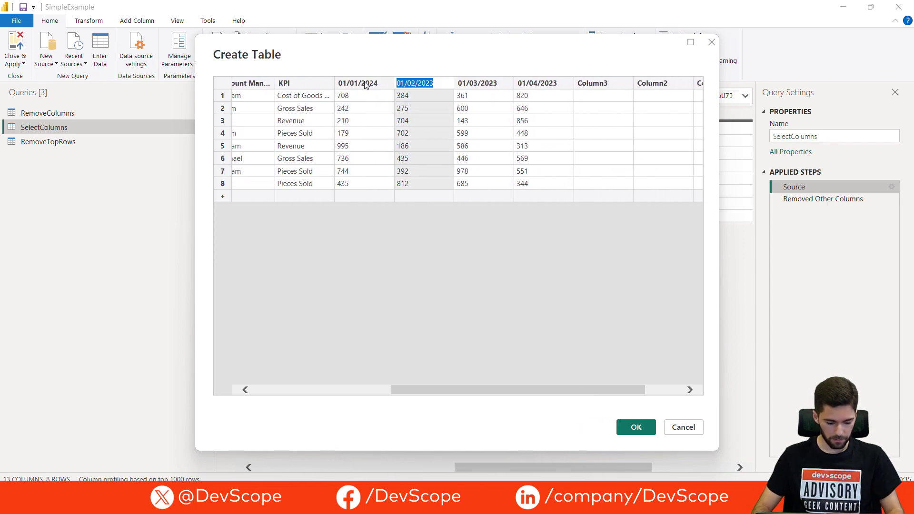
# Rename the other three date columns to 01/02/2024, 01/03/2024 and 01/04/2024, and check the Removed Other Columns step.
pyautogui.write('4')
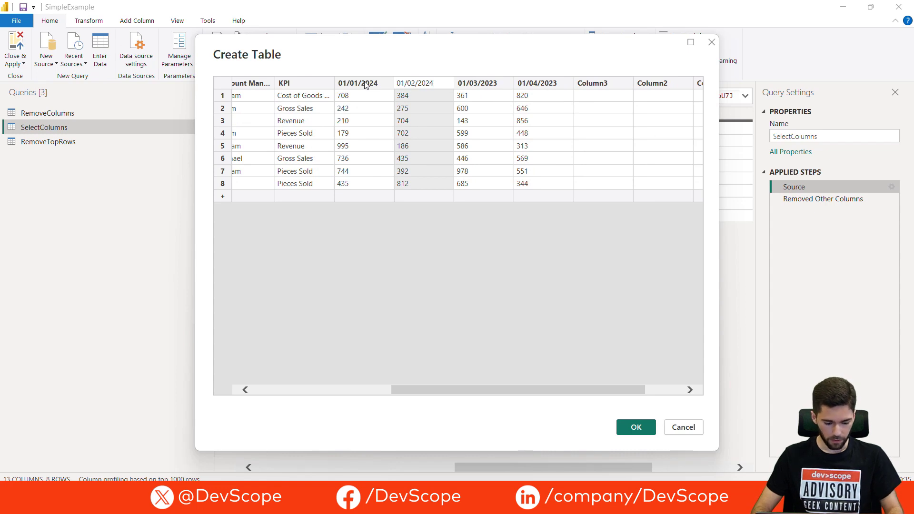
pyautogui.press('Tab')
pyautogui.write('4')
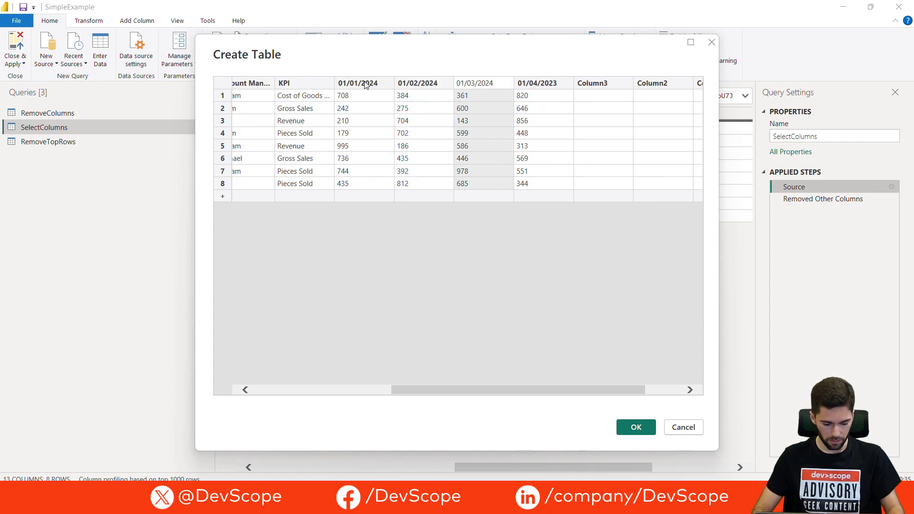
pyautogui.press('Tab')
pyautogui.write('4')
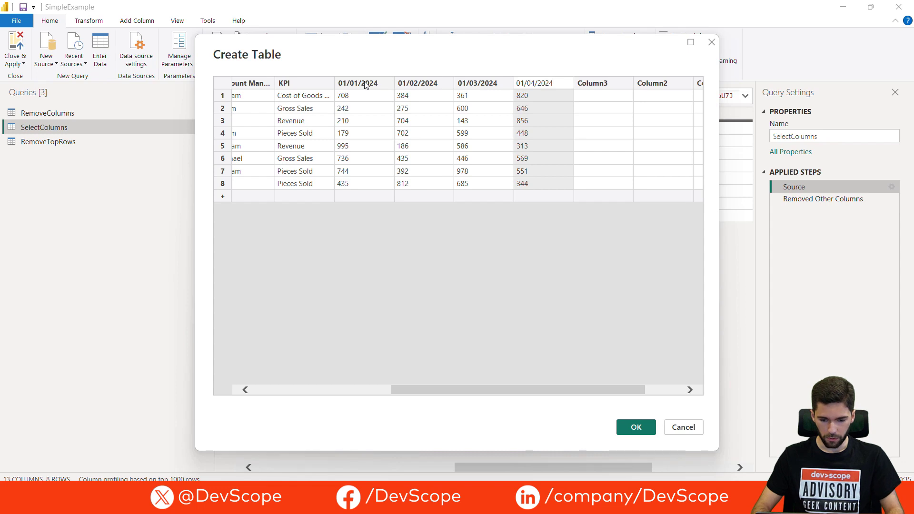
pyautogui.press('Return')
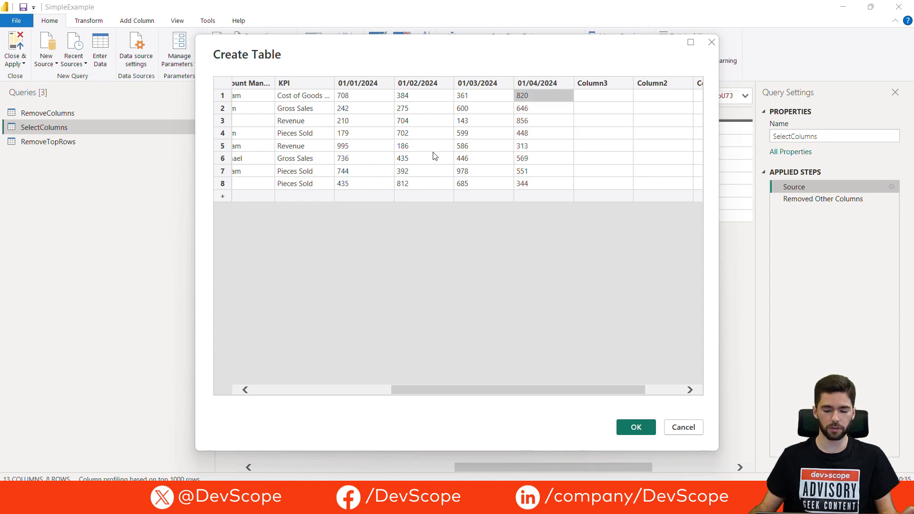
pyautogui.click(651, 427)
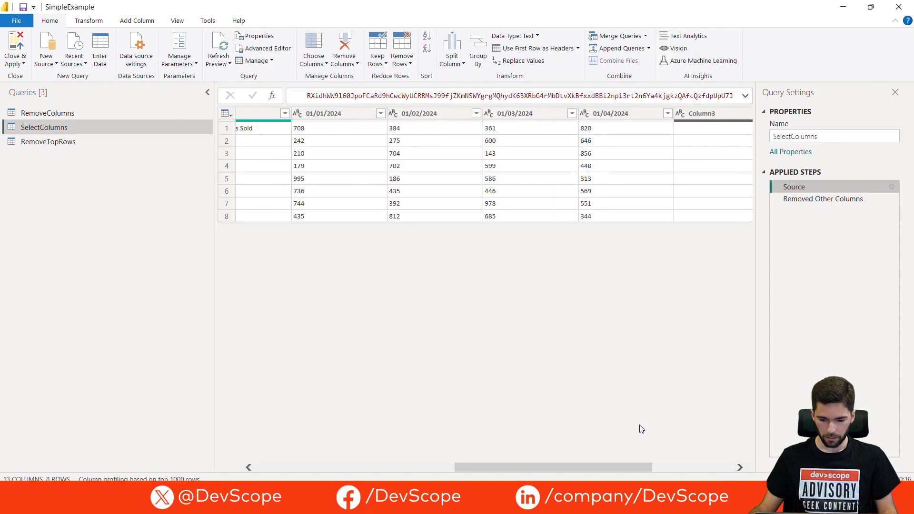
pyautogui.click(829, 199)
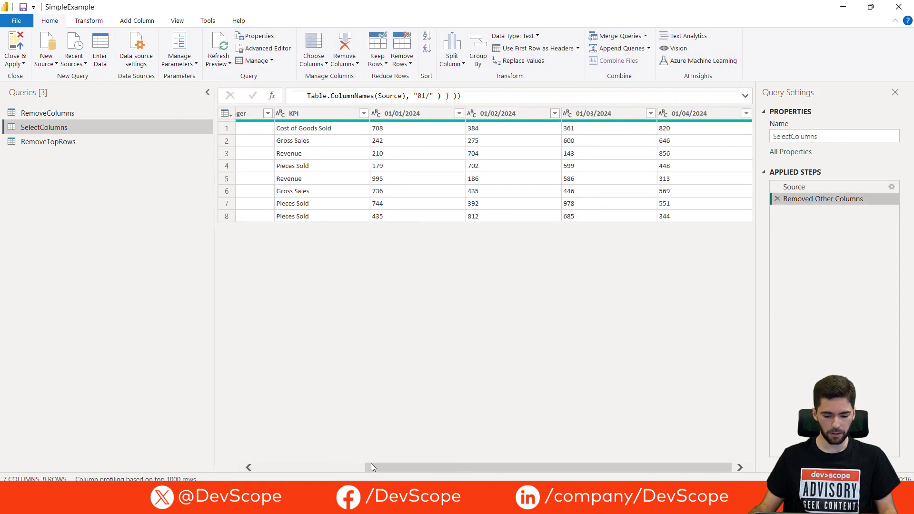
pyautogui.moveTo(370, 464); pyautogui.dragTo(252, 431)
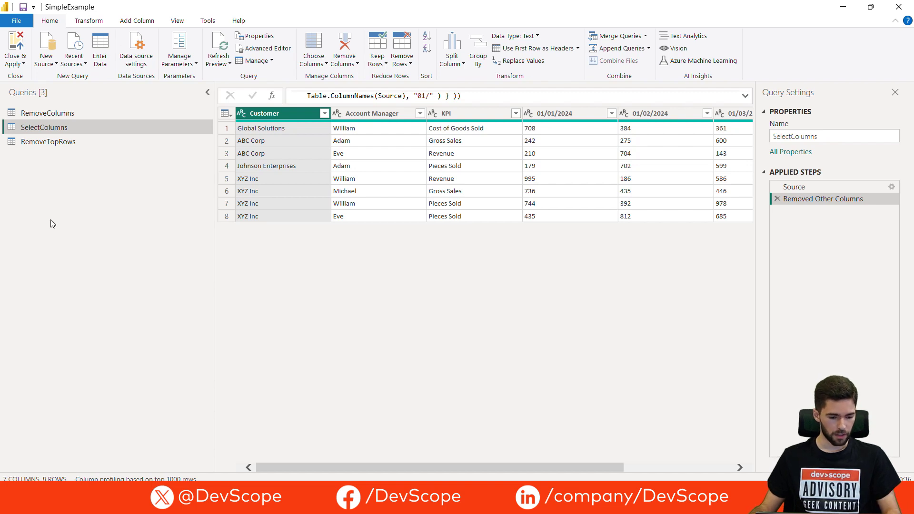
# Remove the top 5 rows from the RemoveTopRows query's table.
pyautogui.click(83, 142)
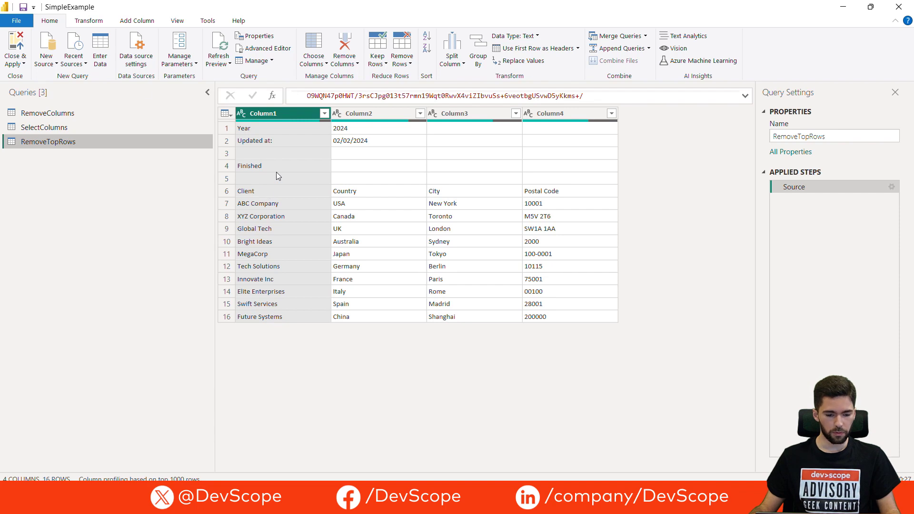
pyautogui.click(402, 65)
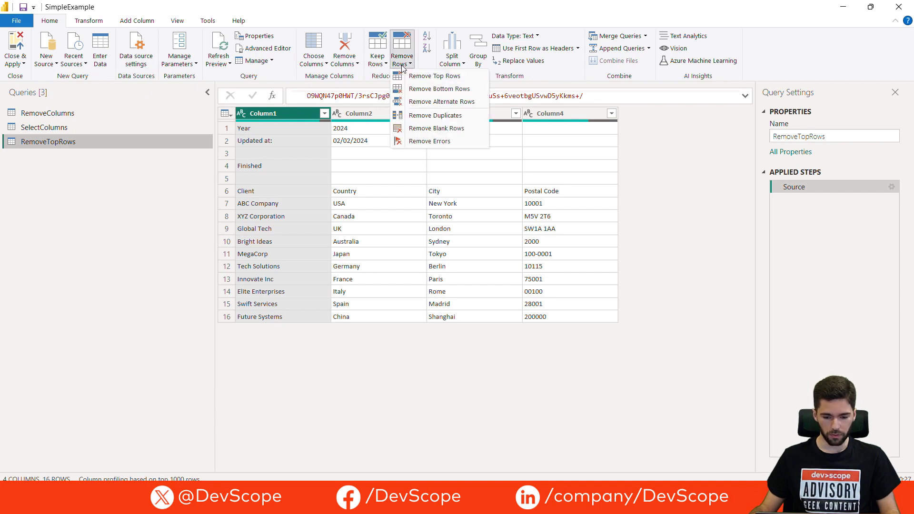
pyautogui.click(427, 77)
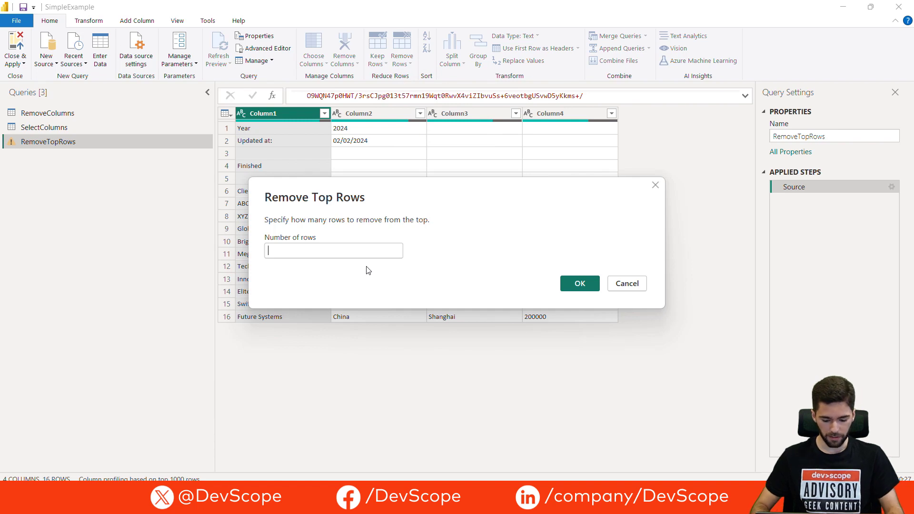
pyautogui.write('5')
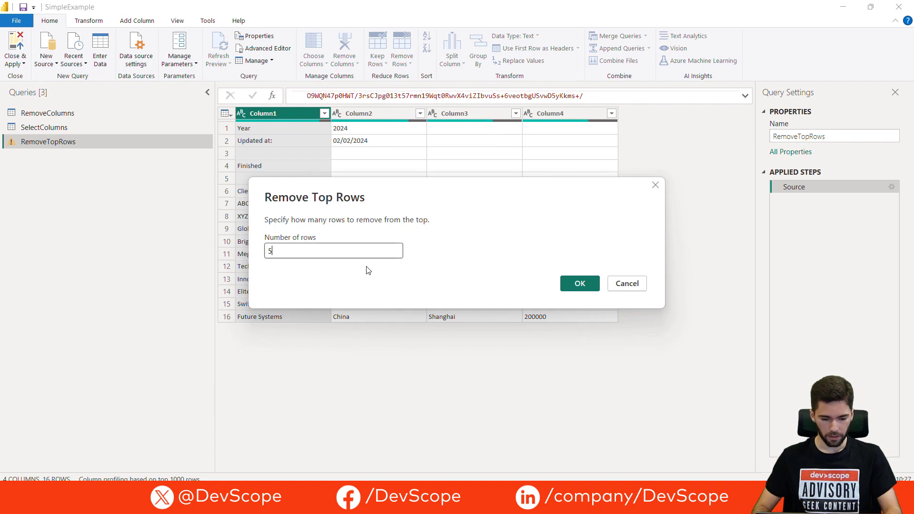
pyautogui.click(580, 284)
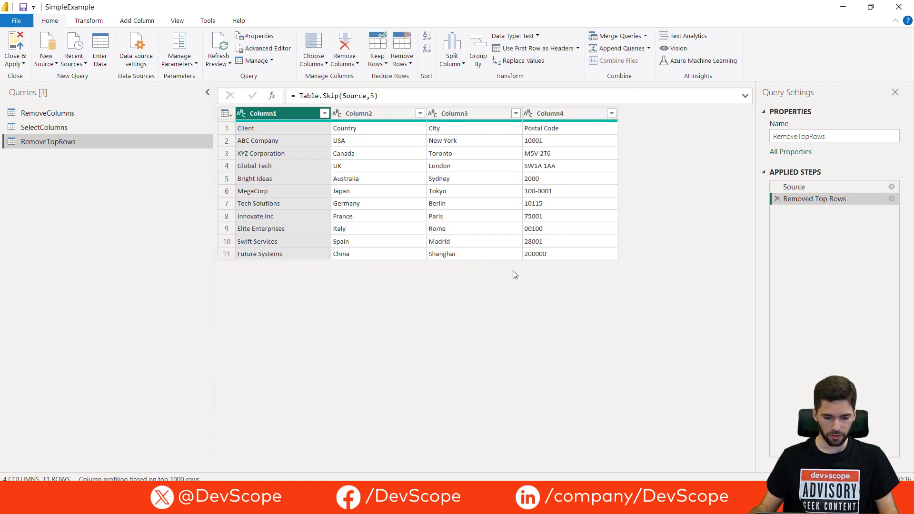
# Insert a blank row at row 5 of the Source step's table and check the Removed Top Rows step.
pyautogui.click(814, 189)
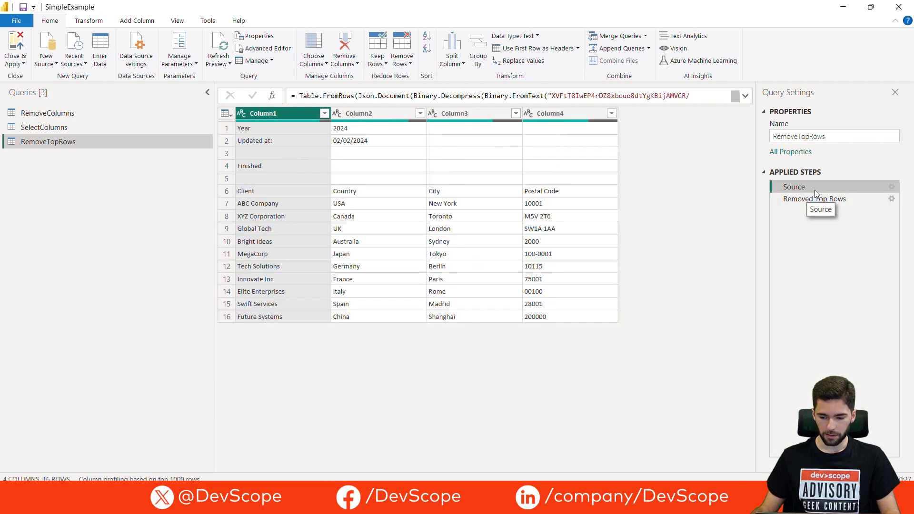
pyautogui.click(892, 187)
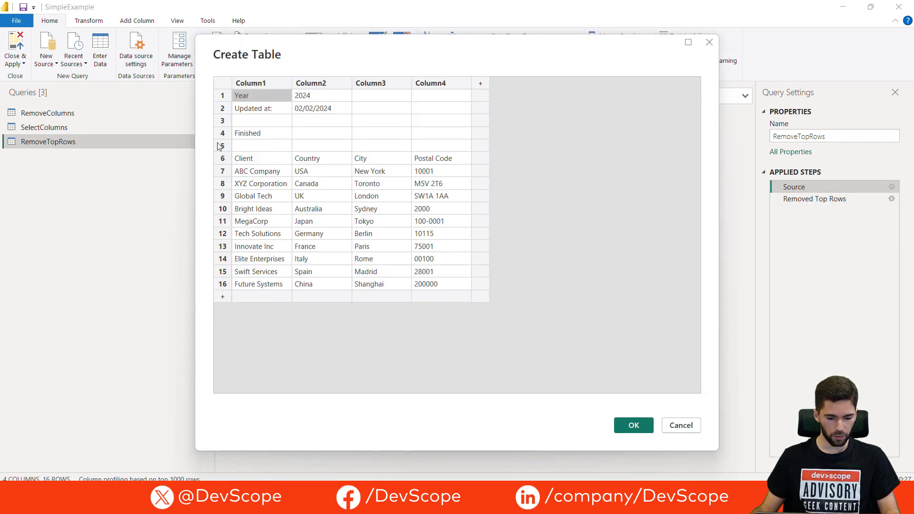
pyautogui.click(222, 145)
pyautogui.rightClick(223, 145)
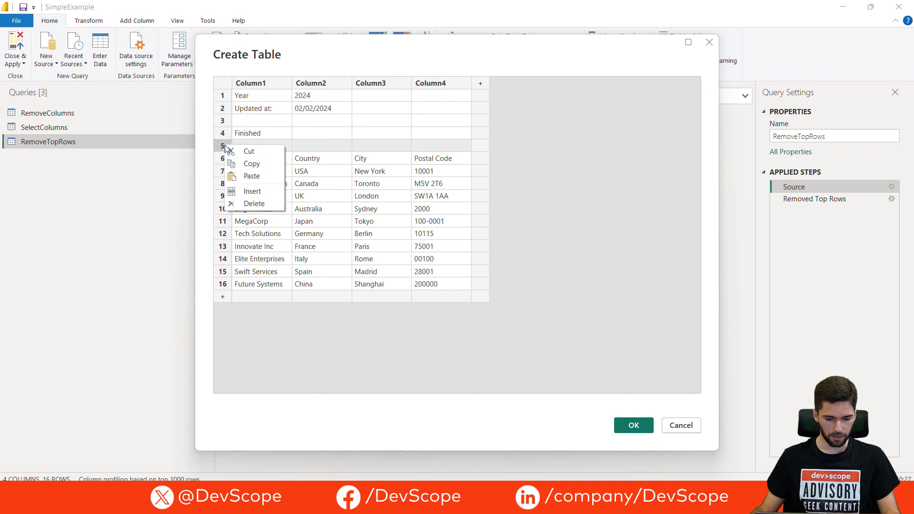
pyautogui.click(266, 189)
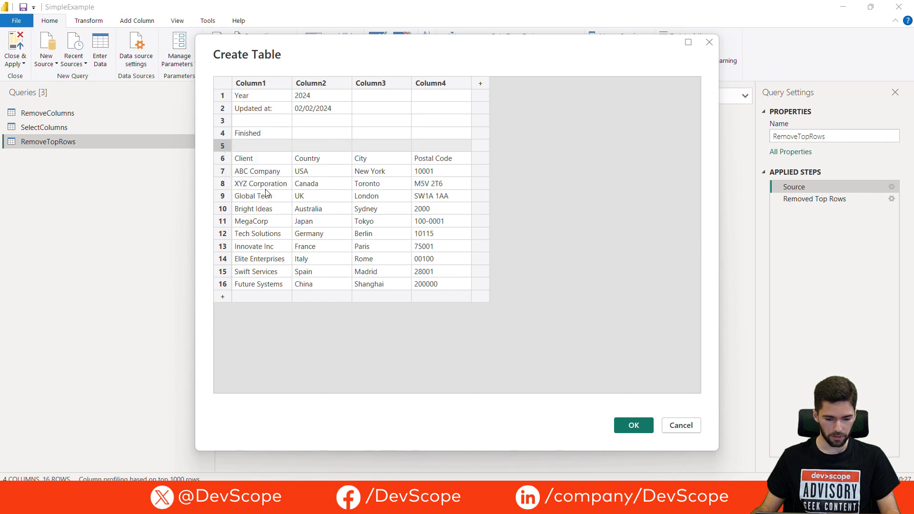
pyautogui.click(631, 427)
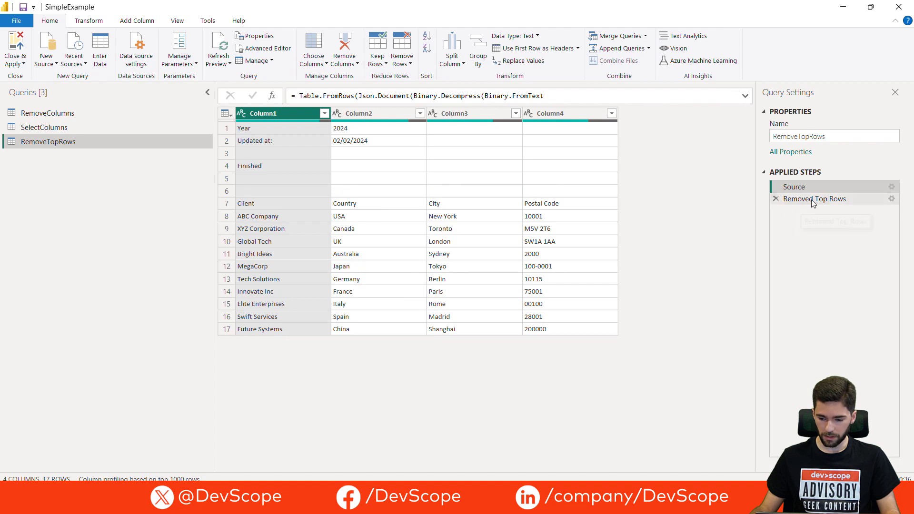
pyautogui.click(812, 200)
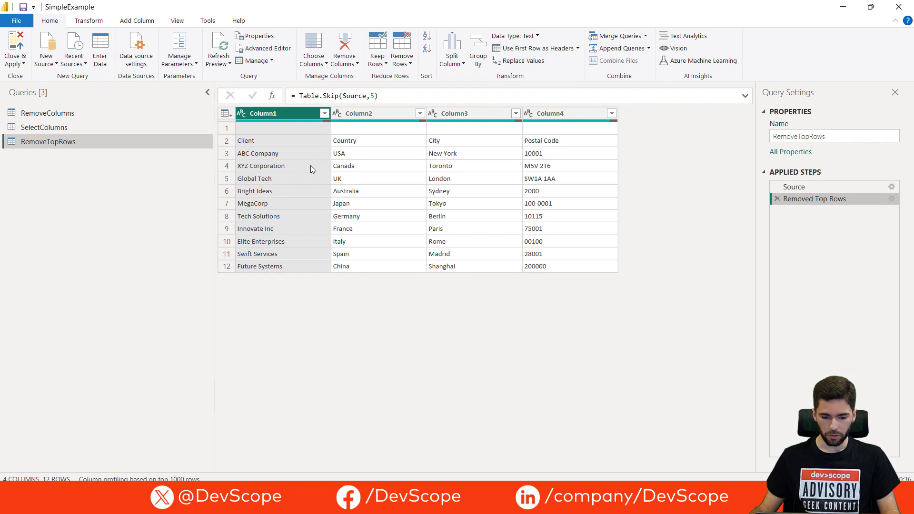
# Replace the fixed row count in the Table.Skip formula with the condition each [Column1] <> "Client".
pyautogui.doubleClick(372, 96)
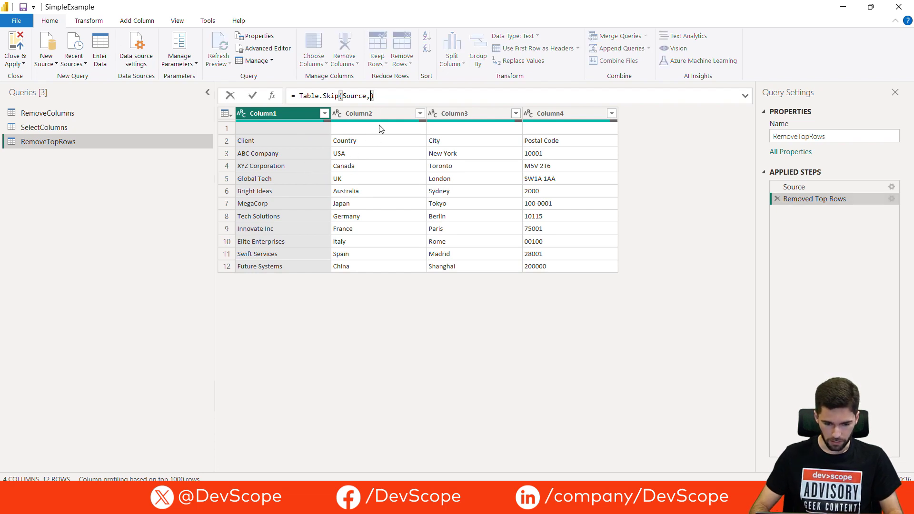
pyautogui.write('each ')
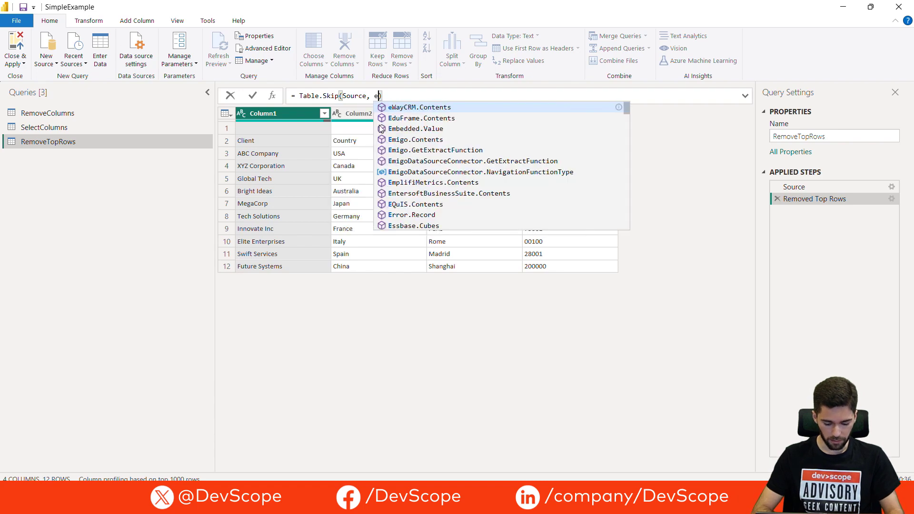
pyautogui.write('[Column')
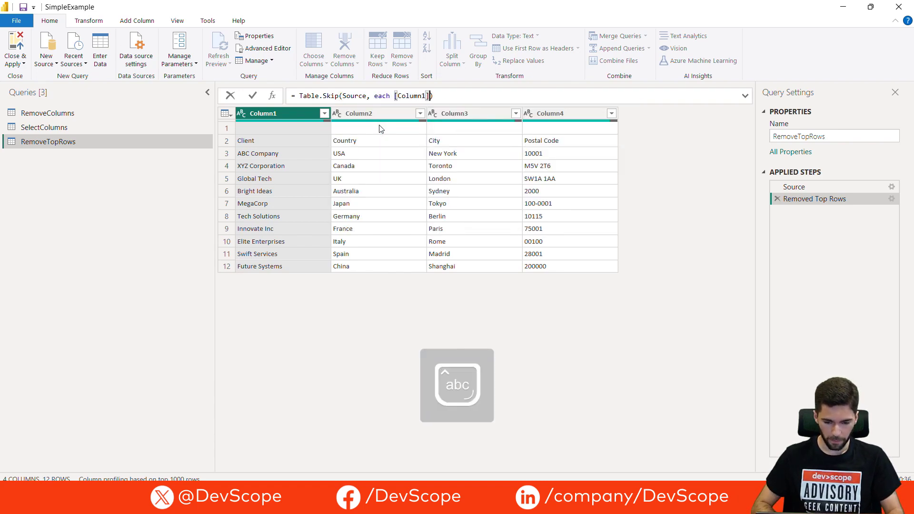
pyautogui.write('1] <> ')
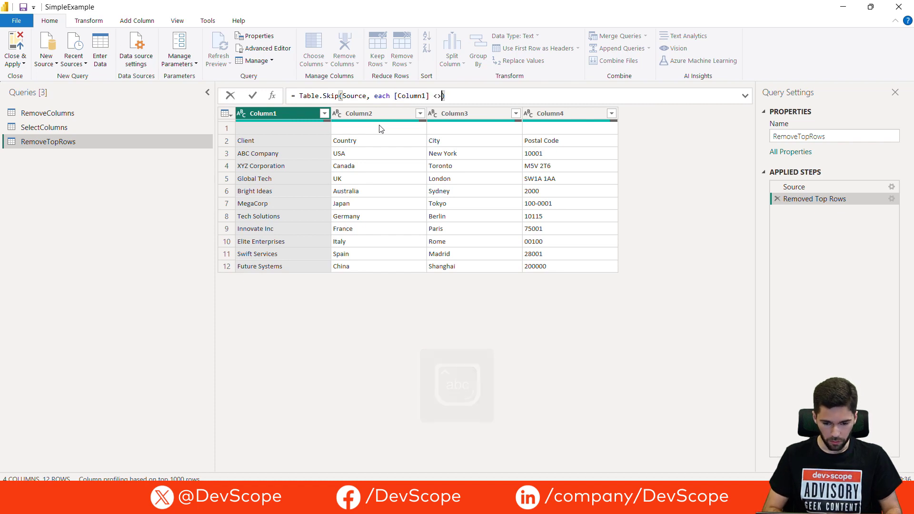
pyautogui.write('"Client"')
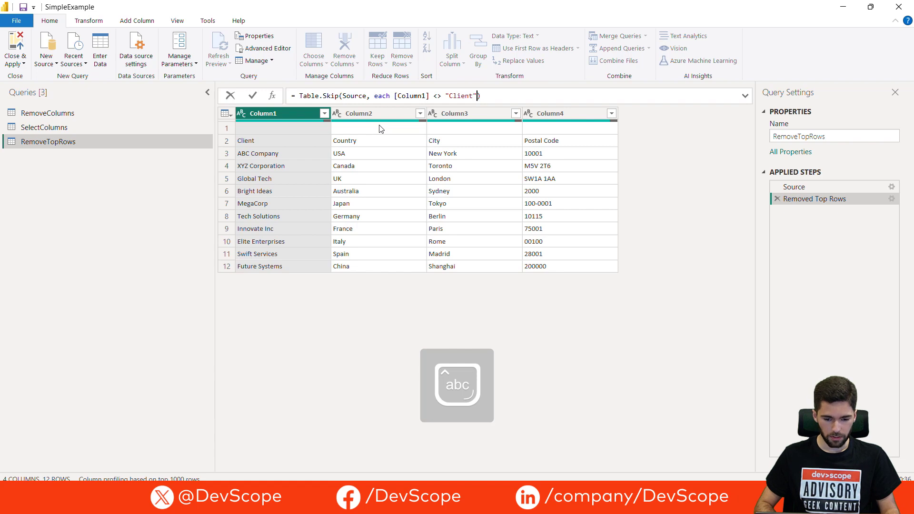
pyautogui.write(')')
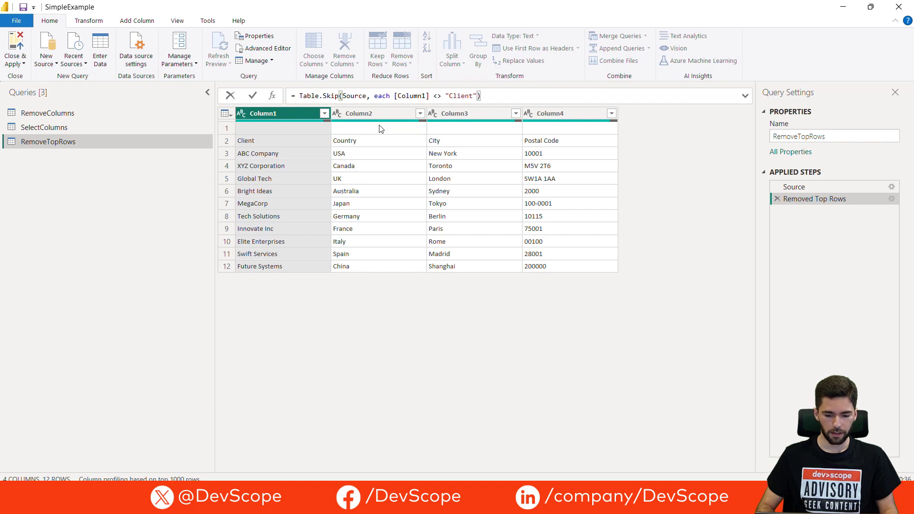
pyautogui.press('Return')
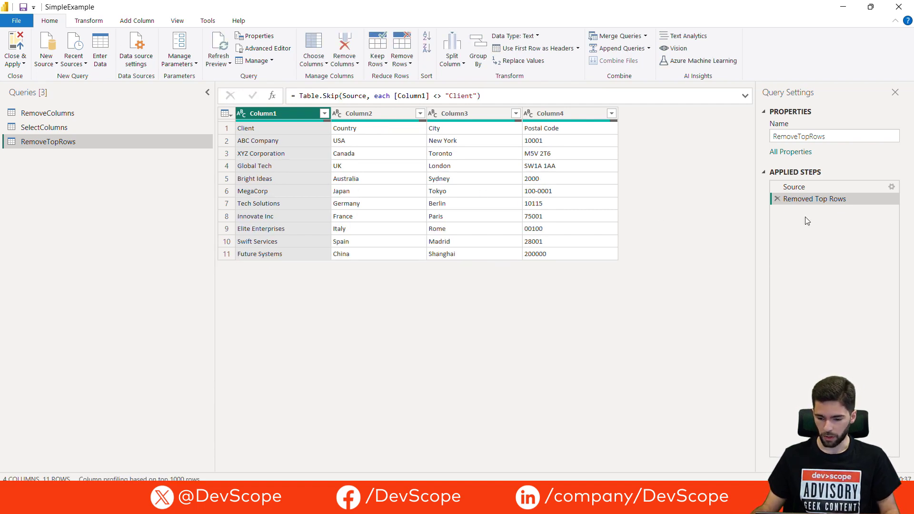
# Insert two more blank rows at row 5 of the Source step's table and check the Removed Top Rows step.
pyautogui.click(817, 185)
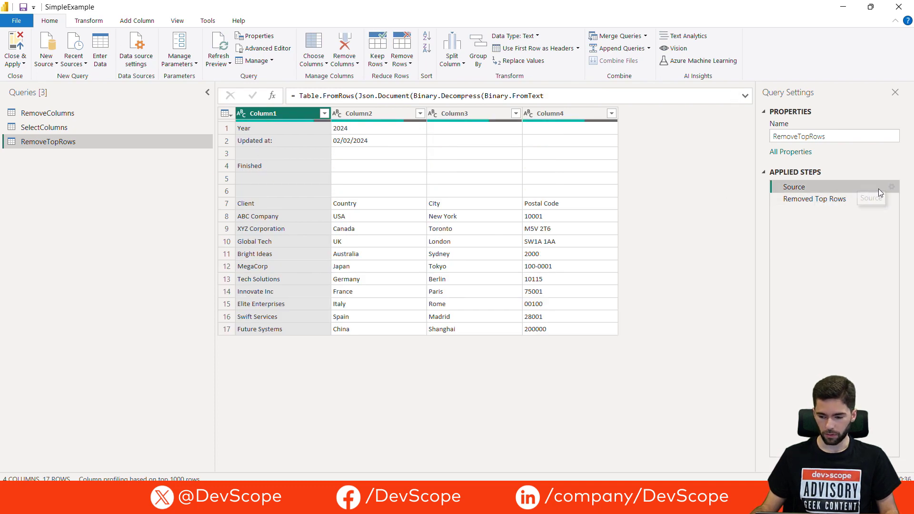
pyautogui.click(890, 187)
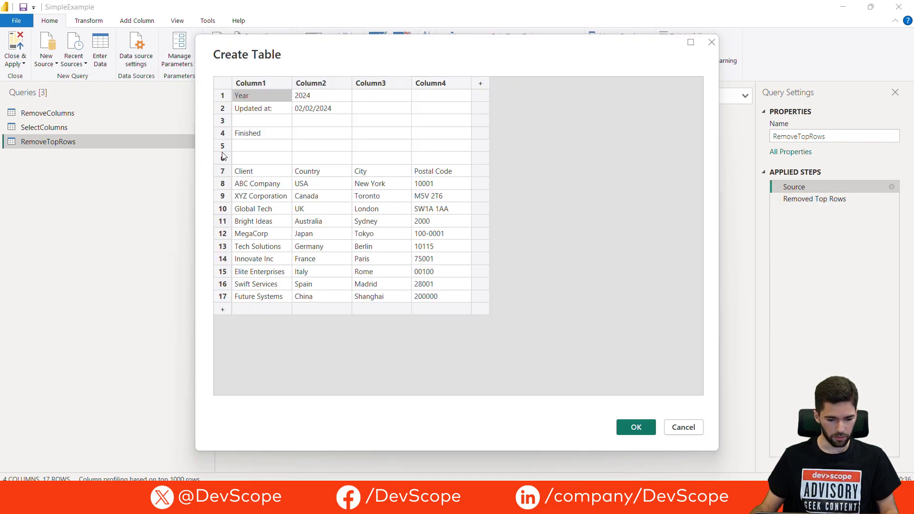
pyautogui.rightClick(223, 149)
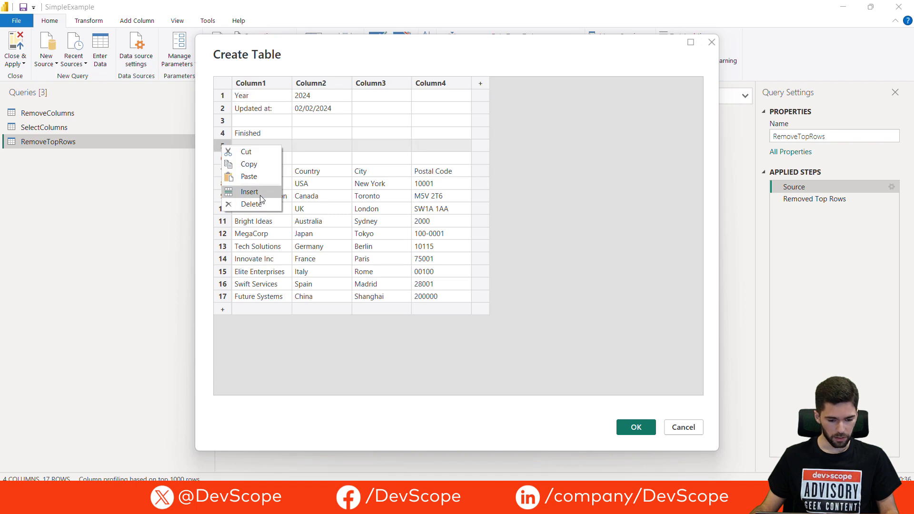
pyautogui.click(253, 192)
pyautogui.rightClick(223, 147)
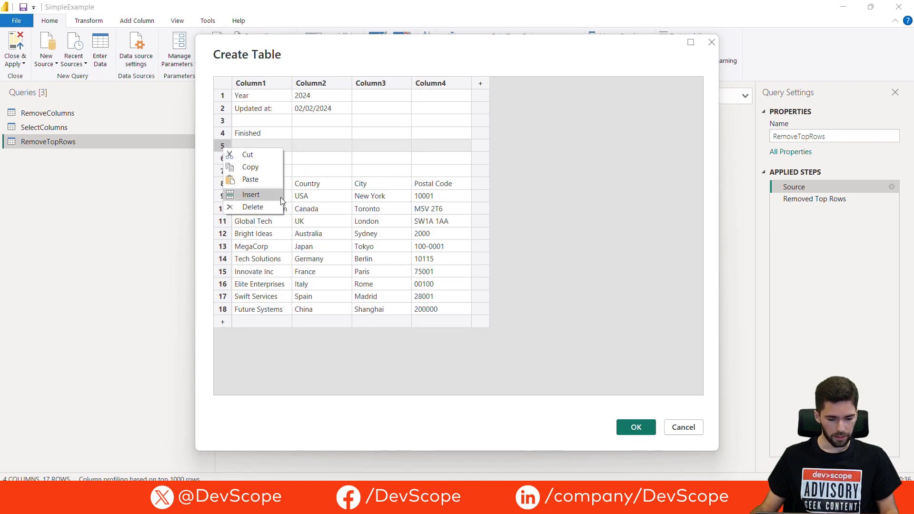
pyautogui.click(262, 192)
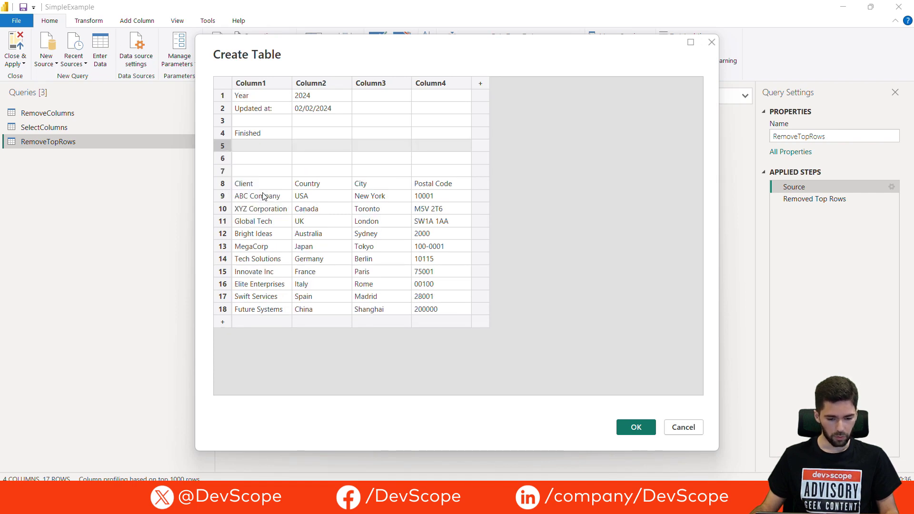
pyautogui.click(637, 428)
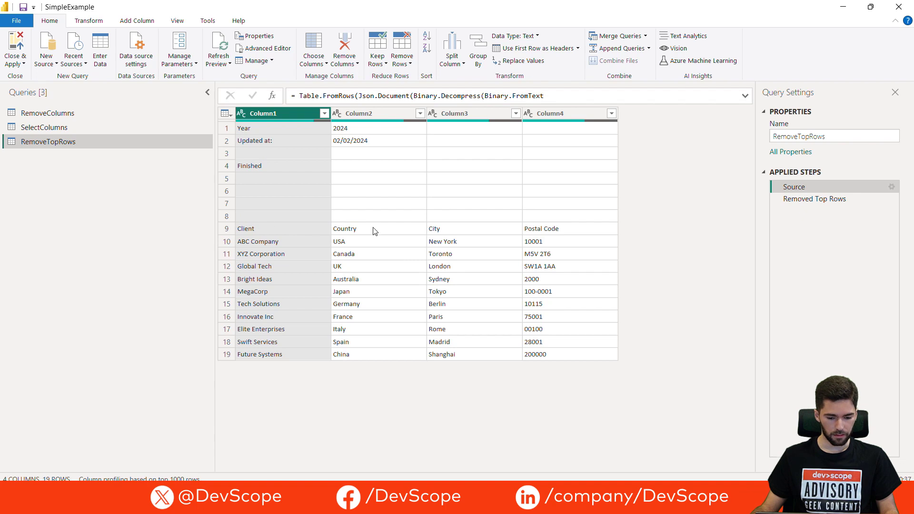
pyautogui.click(827, 199)
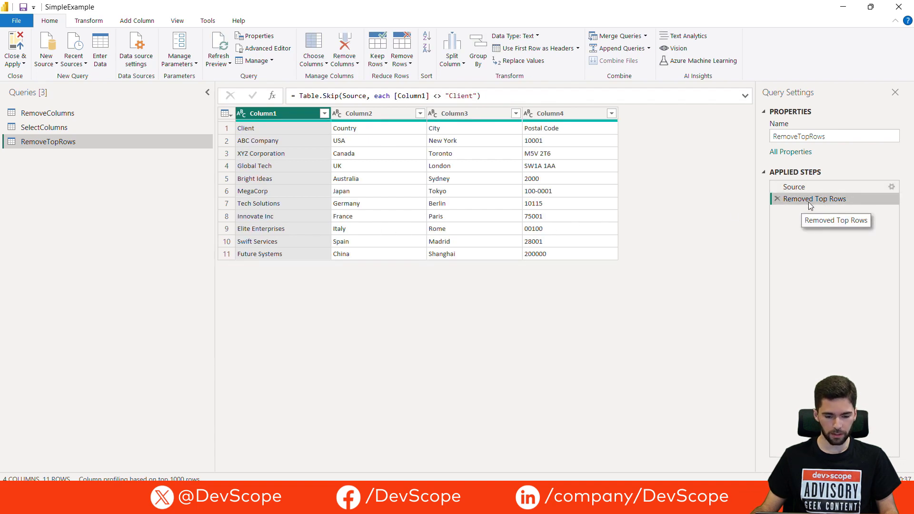